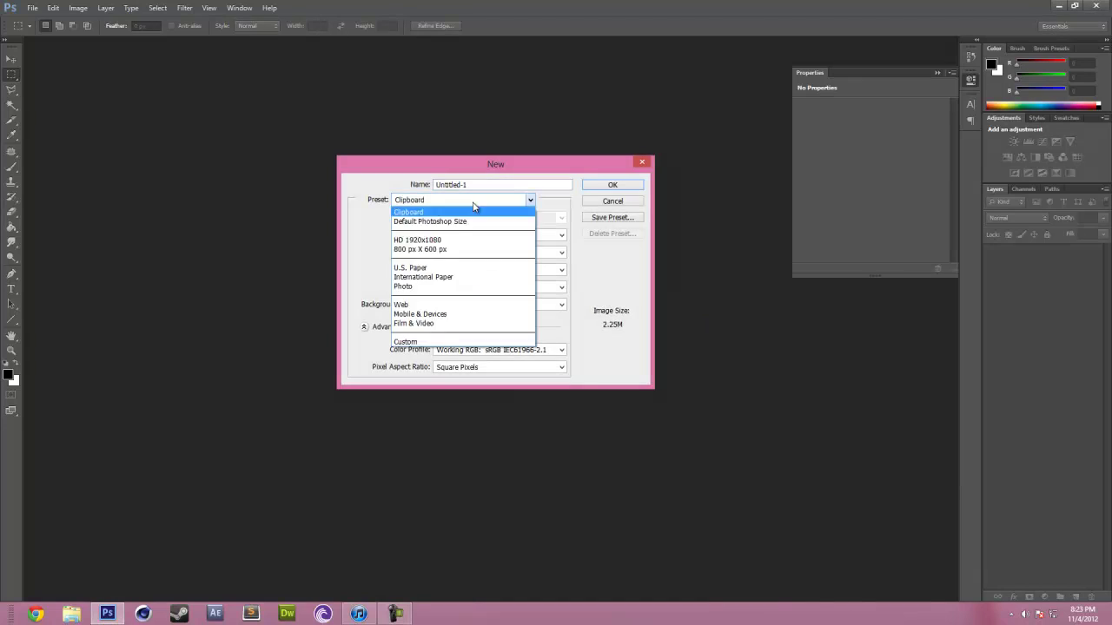
- Create a new document and paste the whole joker.png image into it
key(Return)
key(ctrl+o)
double_click(113, 167)
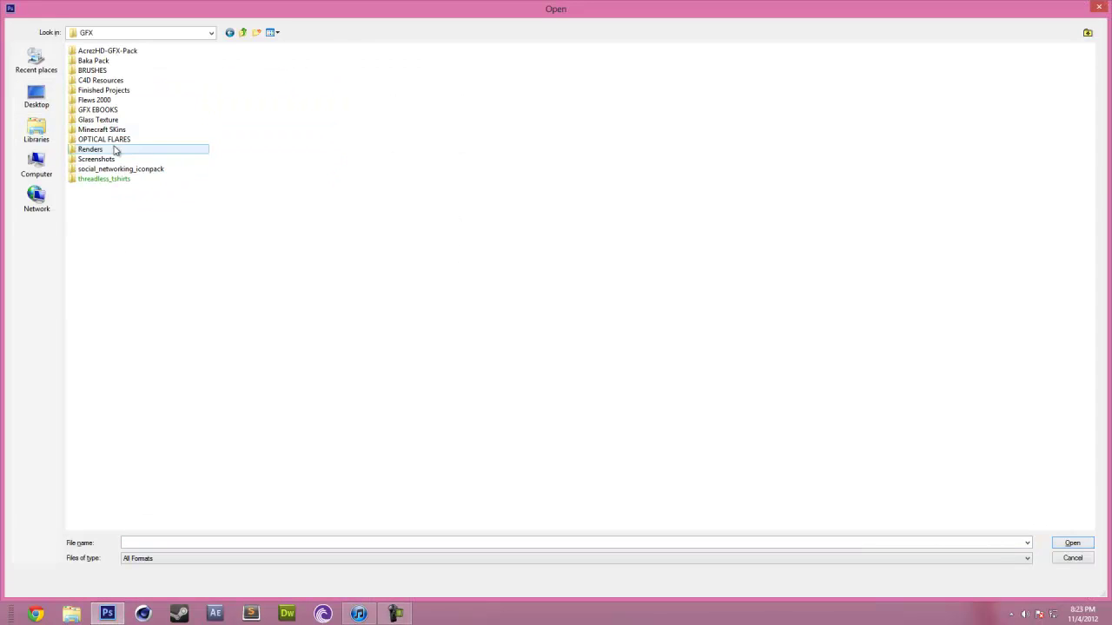
double_click(703, 77)
key(ctrl+a)
key(ctrl+x)
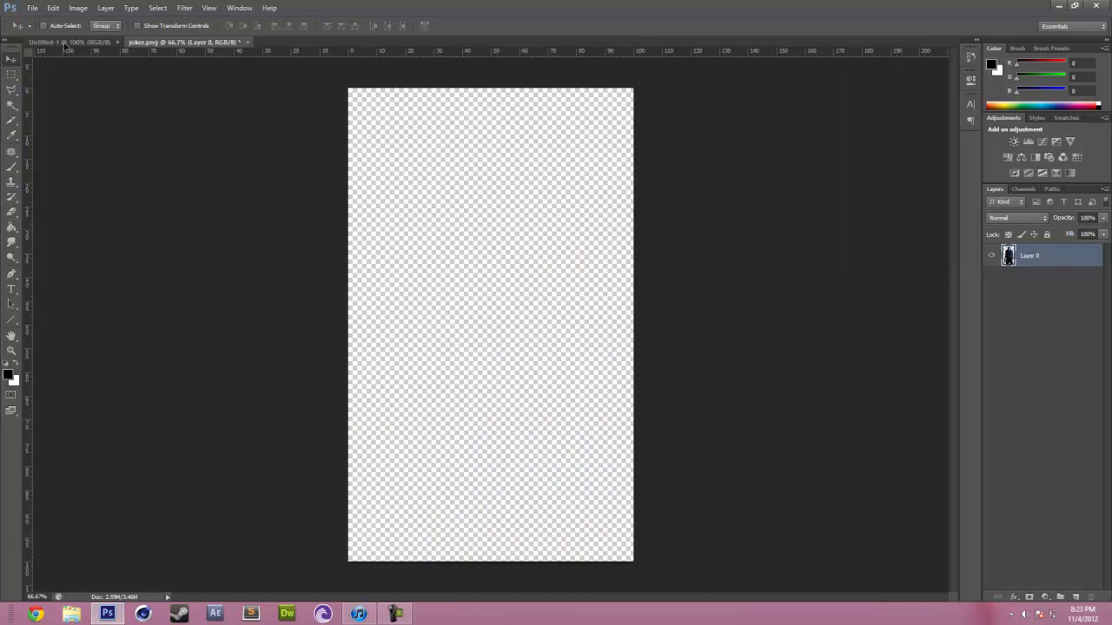
key(ctrl+Tab)
key(ctrl+v)
- Fill the Background layer black and add a layer mask to the Joker layer
click(1042, 266)
key(g)
click(243, 280)
click(1035, 251)
click(1030, 597)
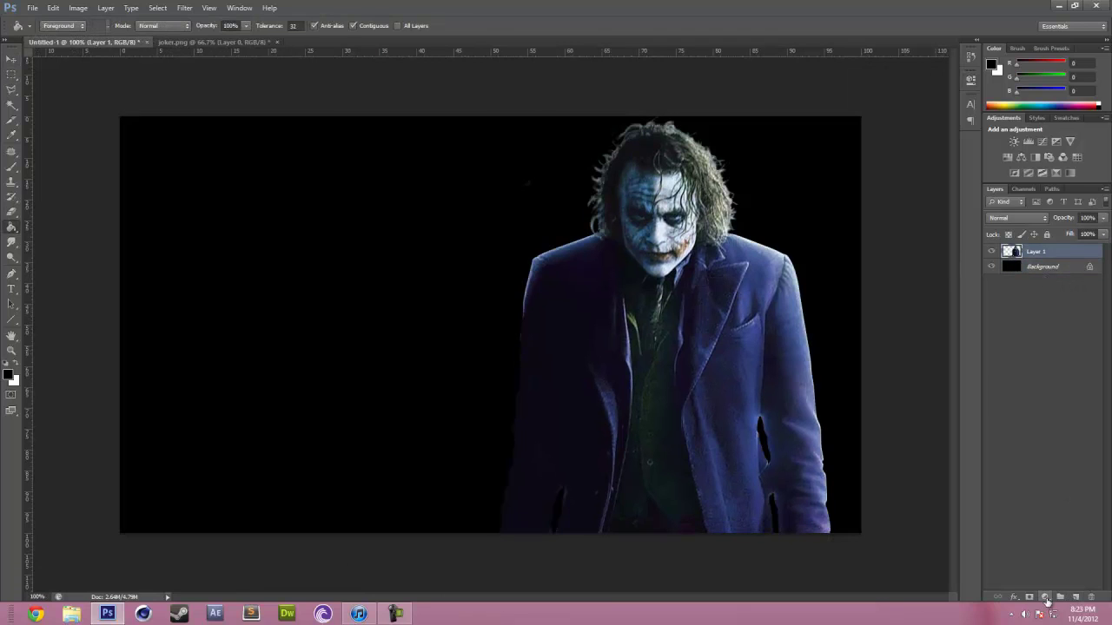
- Stamp splatter holes into the Joker's coat mask with a large splatter brush at 20% opacity
key(b)
click(48, 25)
key(Return)
key(2)
scroll(538, 441, down, 1)
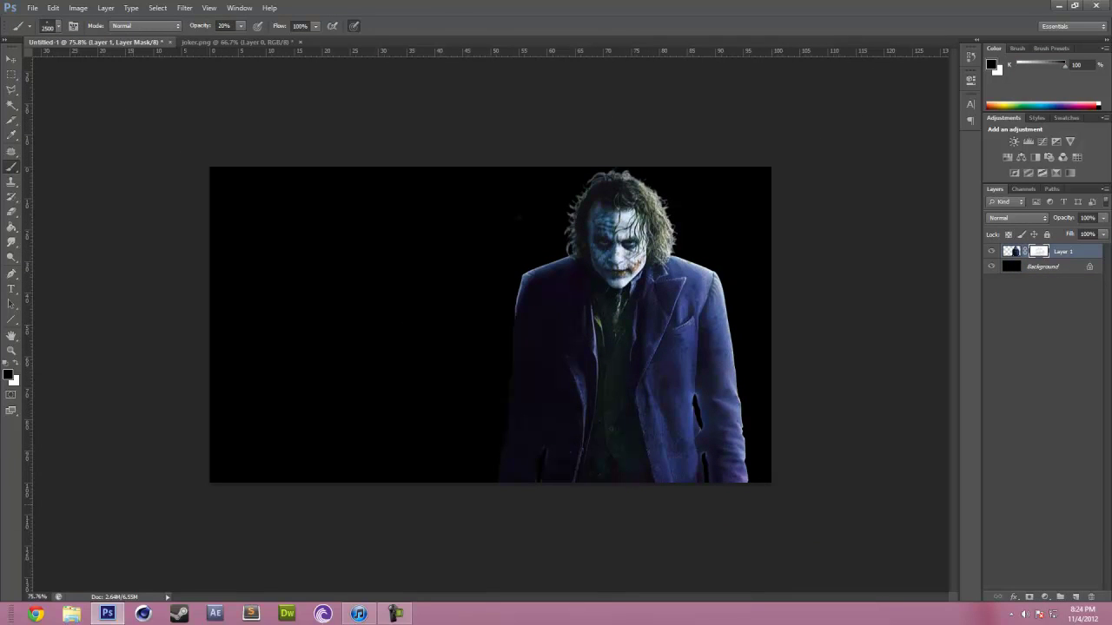
click(625, 417)
scroll(626, 417, down, 4)
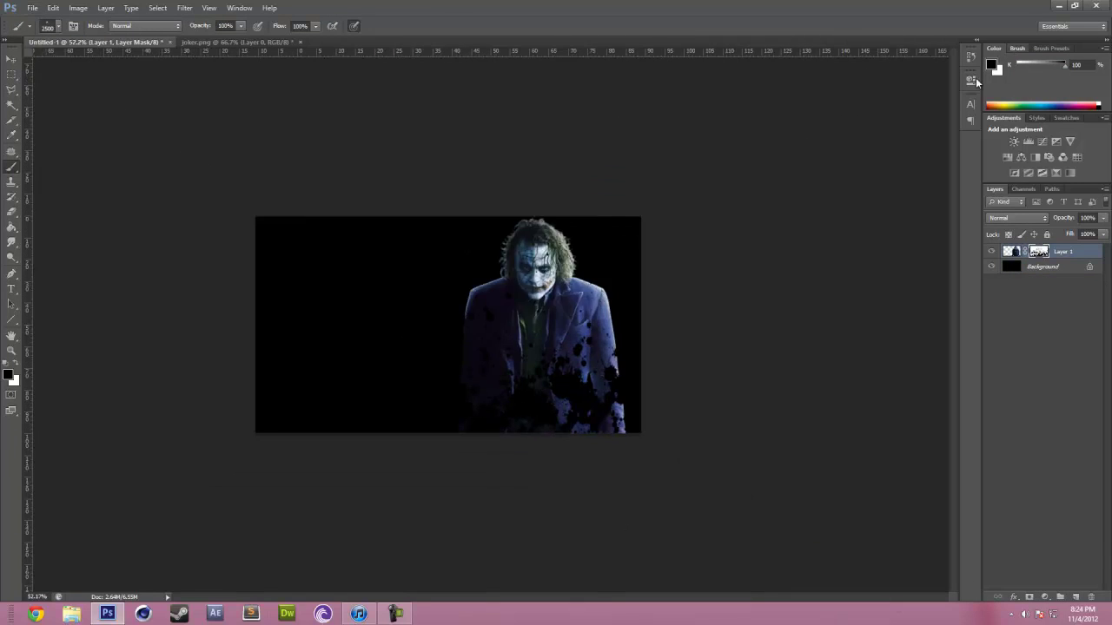
- Try splatter brush presets of 2500, 2498 and 1915 px, ending on a 2500 px brush
click(970, 79)
click(47, 25)
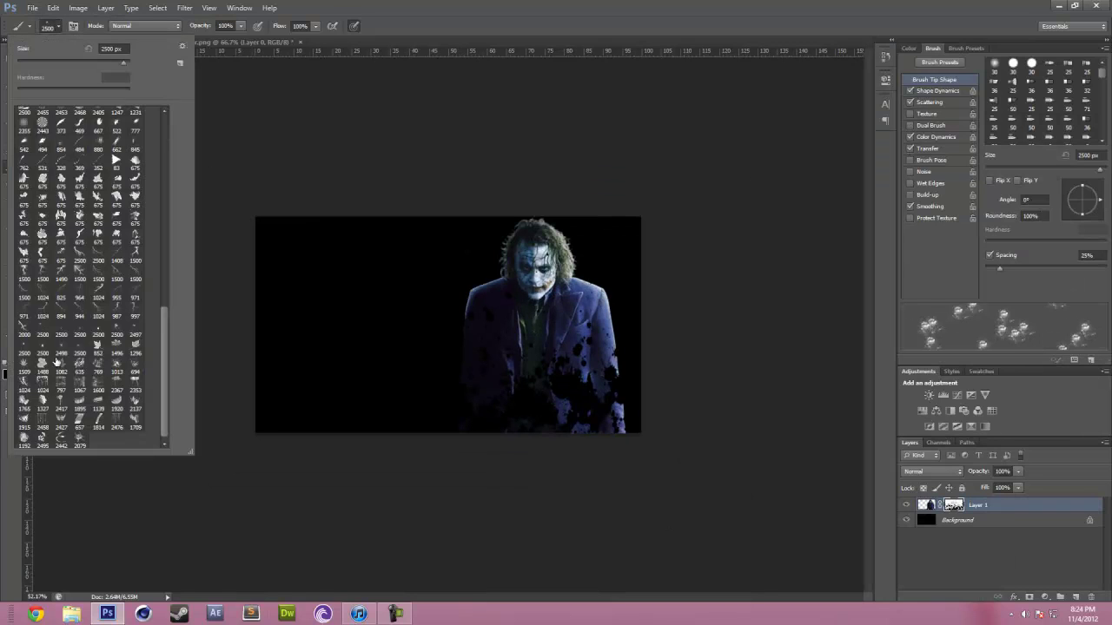
double_click(113, 417)
scroll(625, 416, up, 3)
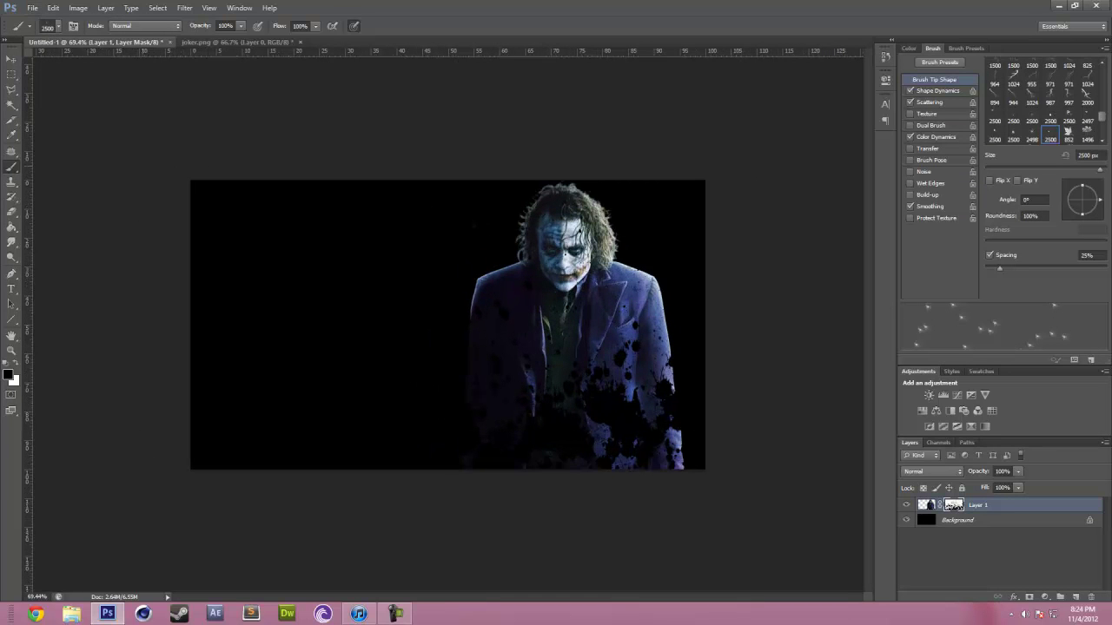
click(54, 25)
key(Escape)
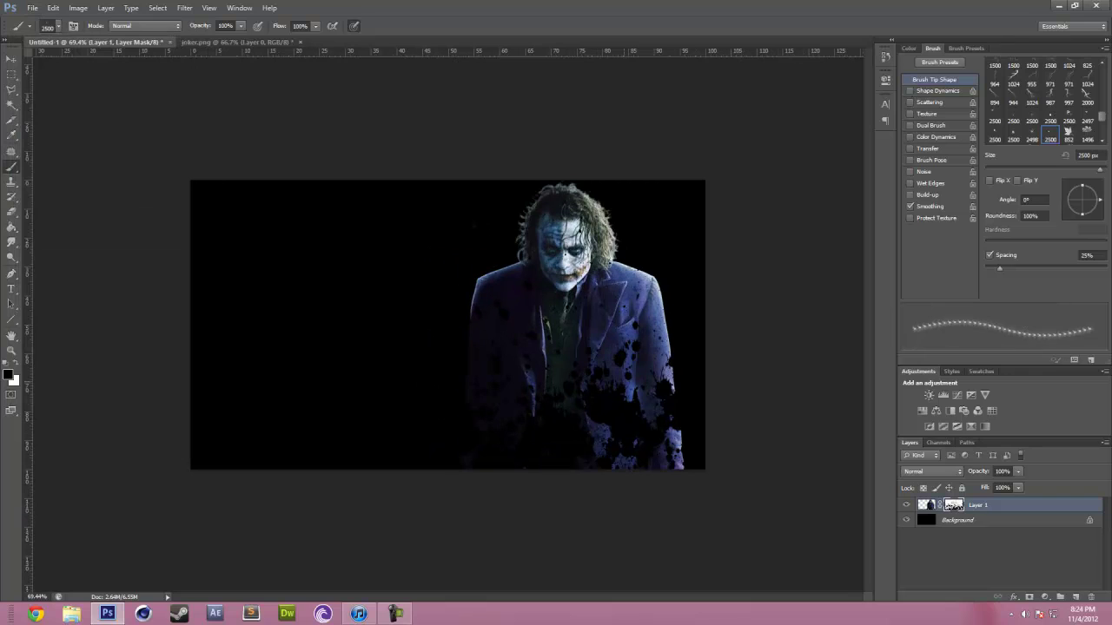
click(48, 25)
double_click(113, 404)
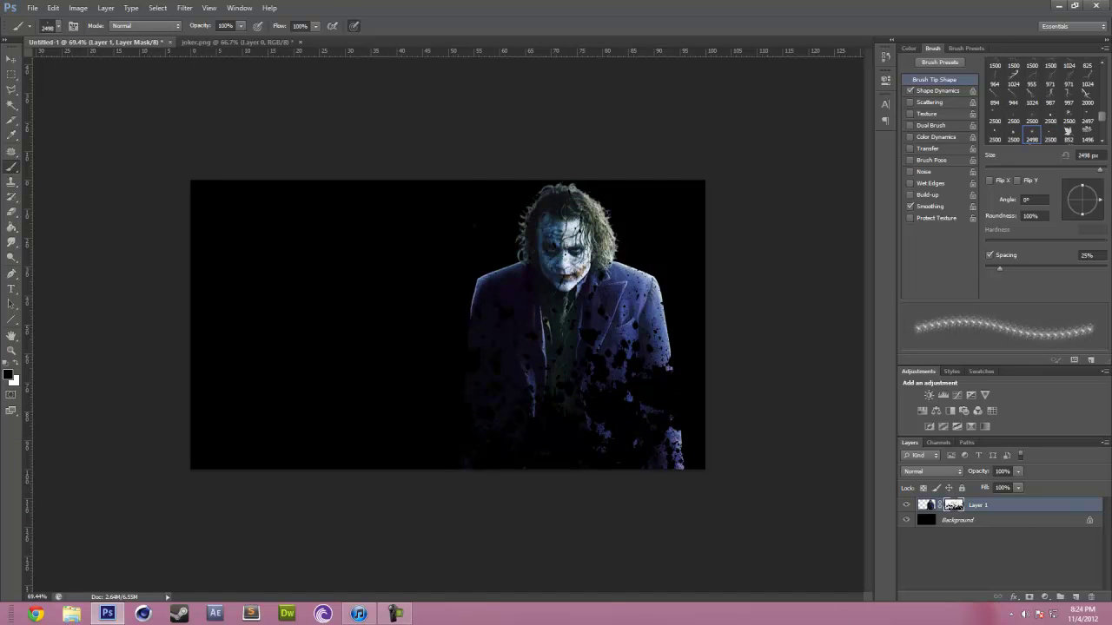
click(50, 25)
double_click(23, 419)
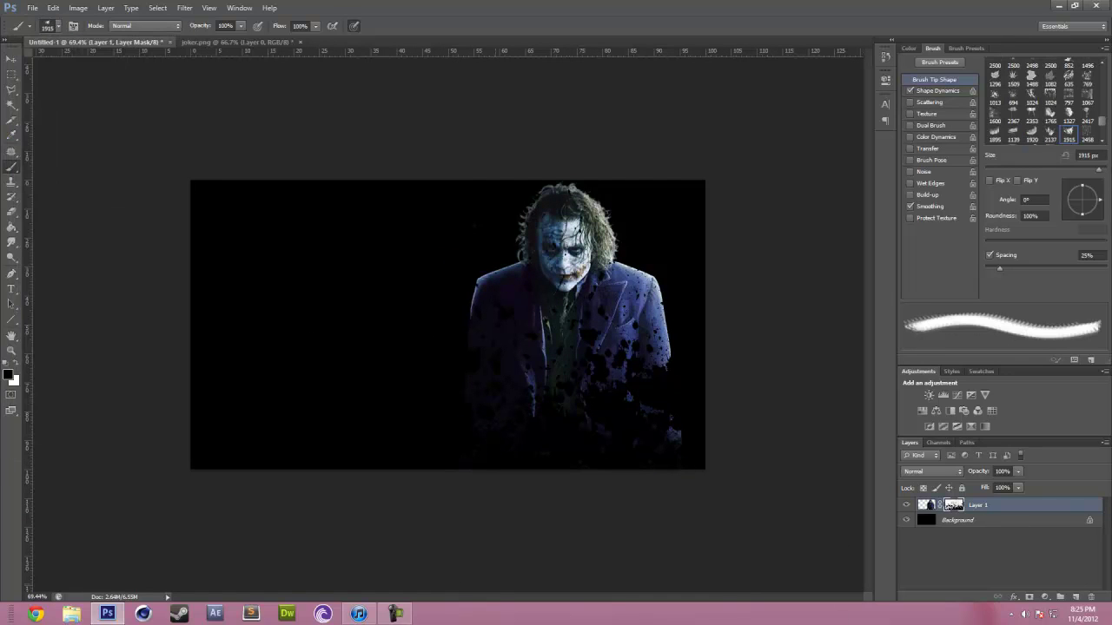
click(47, 25)
click(48, 25)
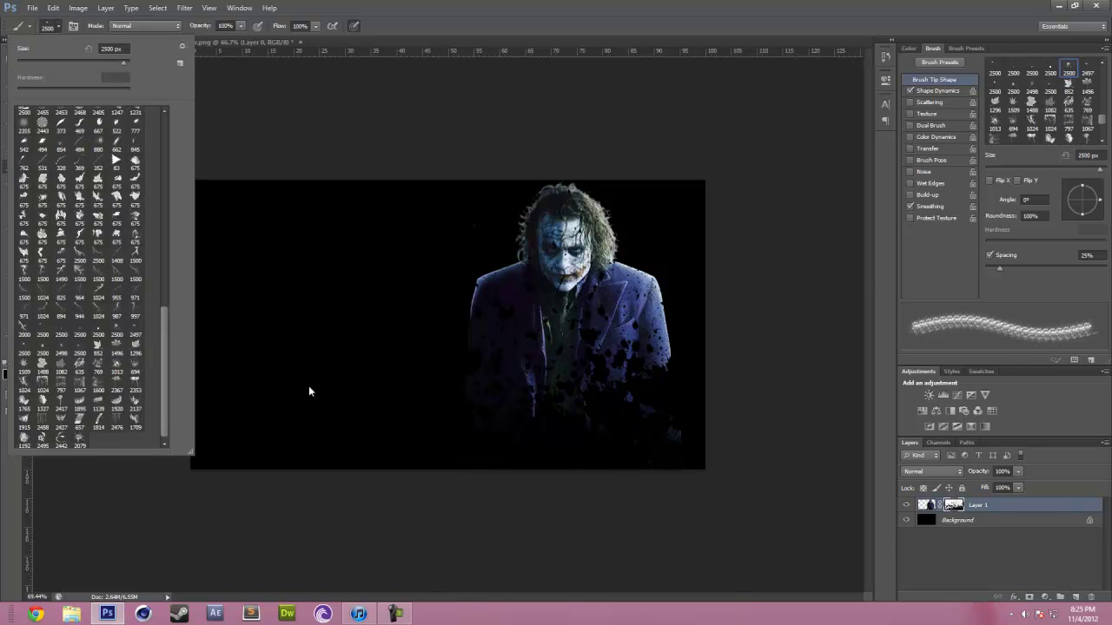
- Add a Gradient Map adjustment layer above the Joker
click(310, 389)
click(971, 427)
scroll(928, 471, down, 3)
- Set Gradient Map 1 to Multiply and paint splatter into its mask
key(ctrl+0)
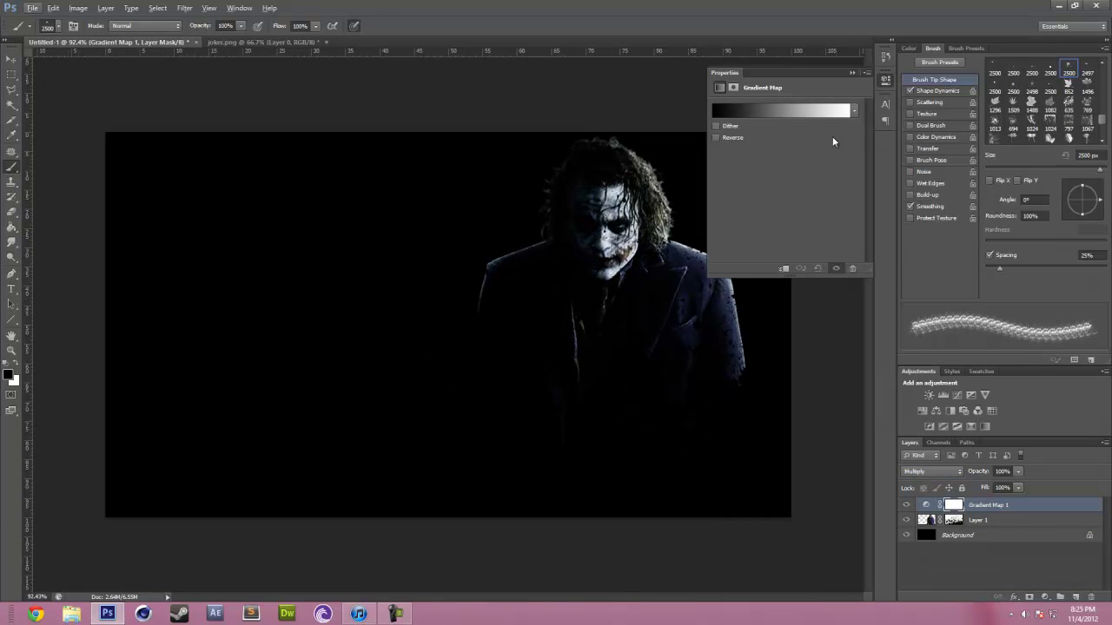
click(885, 79)
drag(513, 201, 518, 448)
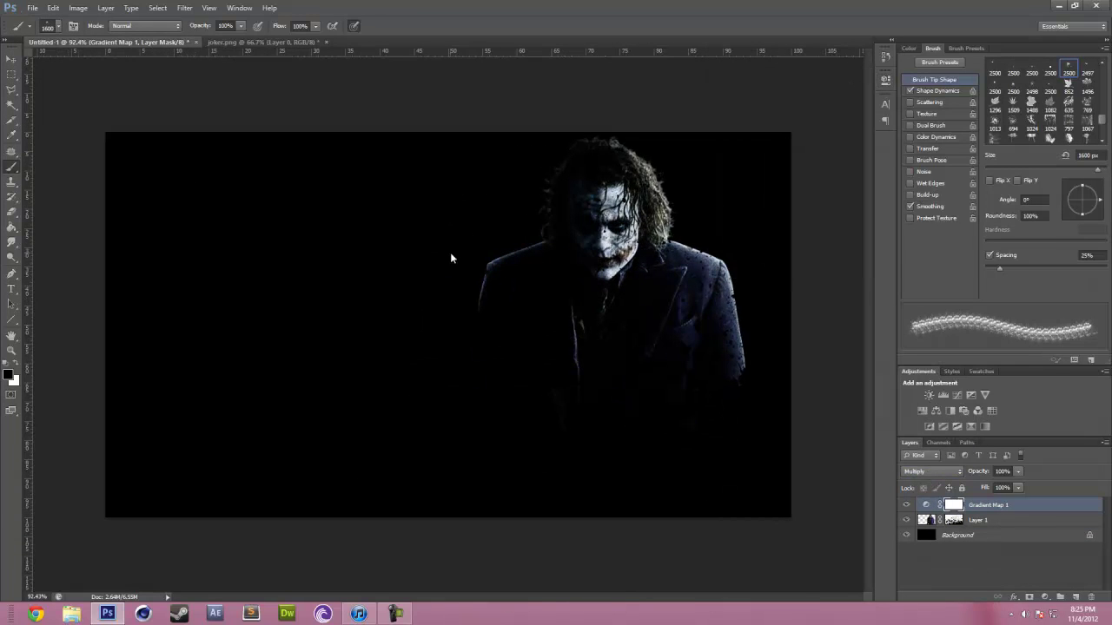
scroll(671, 431, down, 3)
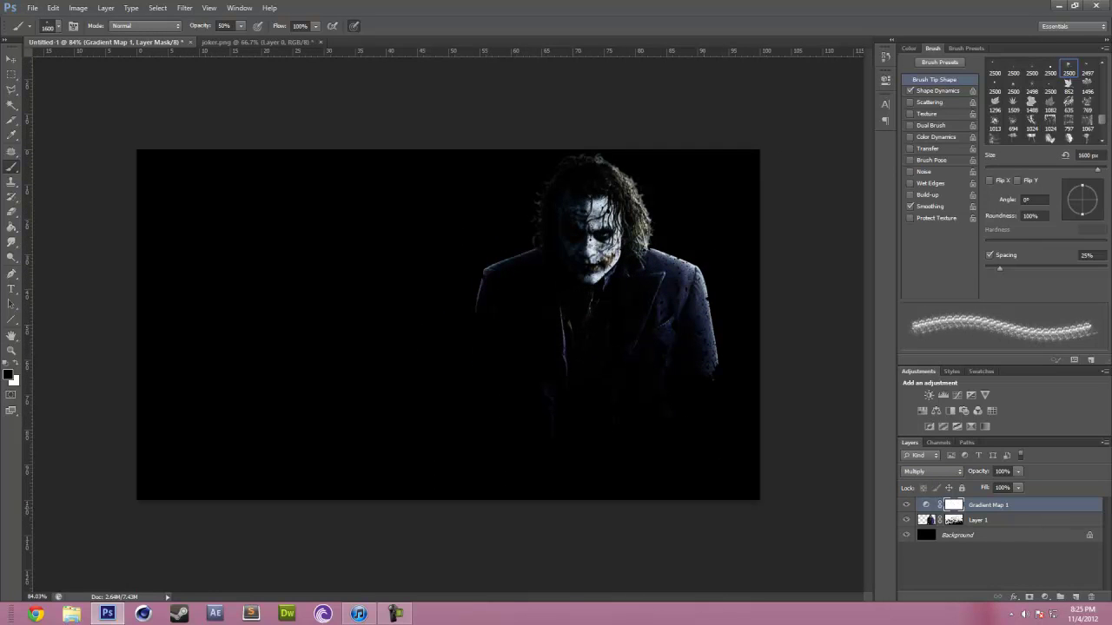
key(super)
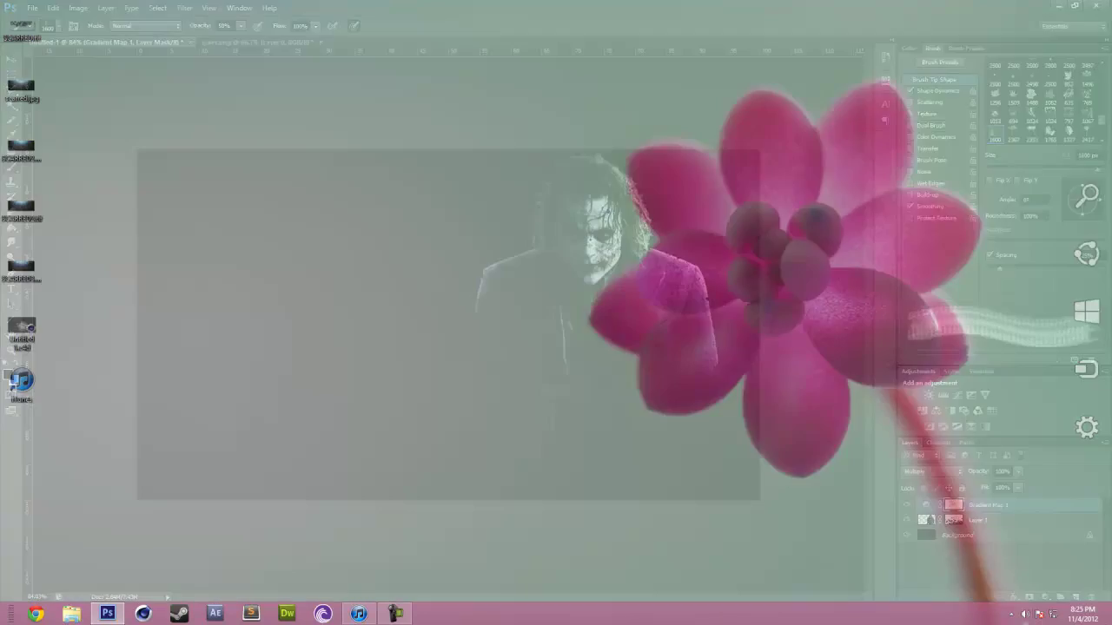
- Add a second Gradient Map layer and change its blend mode to Soft Light
click(48, 30)
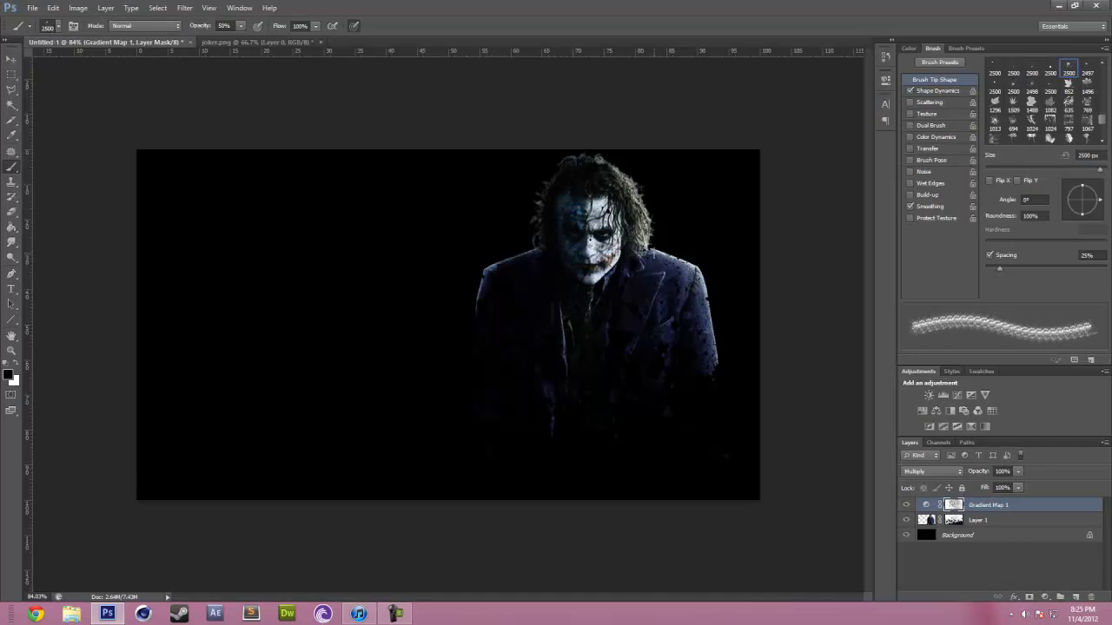
click(971, 427)
click(932, 470)
click(930, 197)
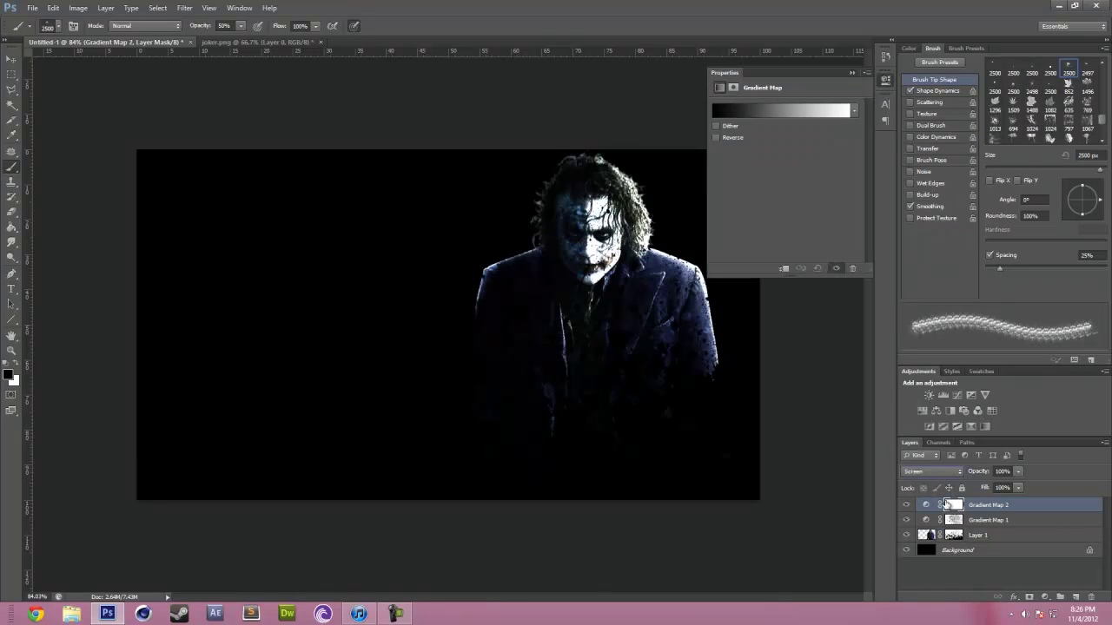
scroll(945, 473, down, 2)
scroll(946, 473, down, 4)
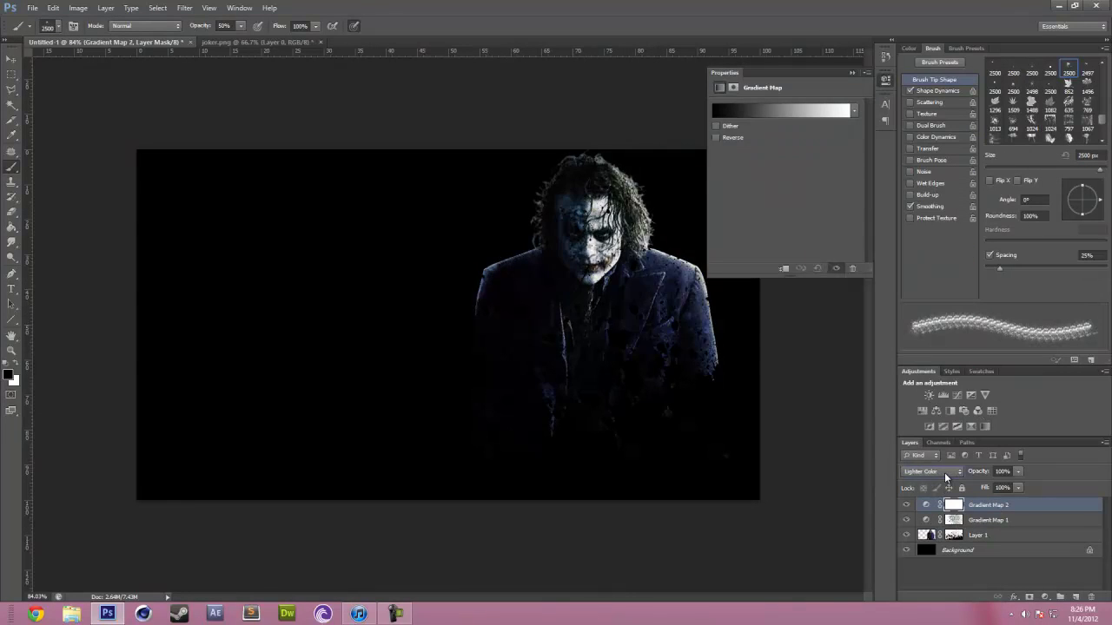
scroll(939, 476, down, 2)
scroll(939, 476, down, 3)
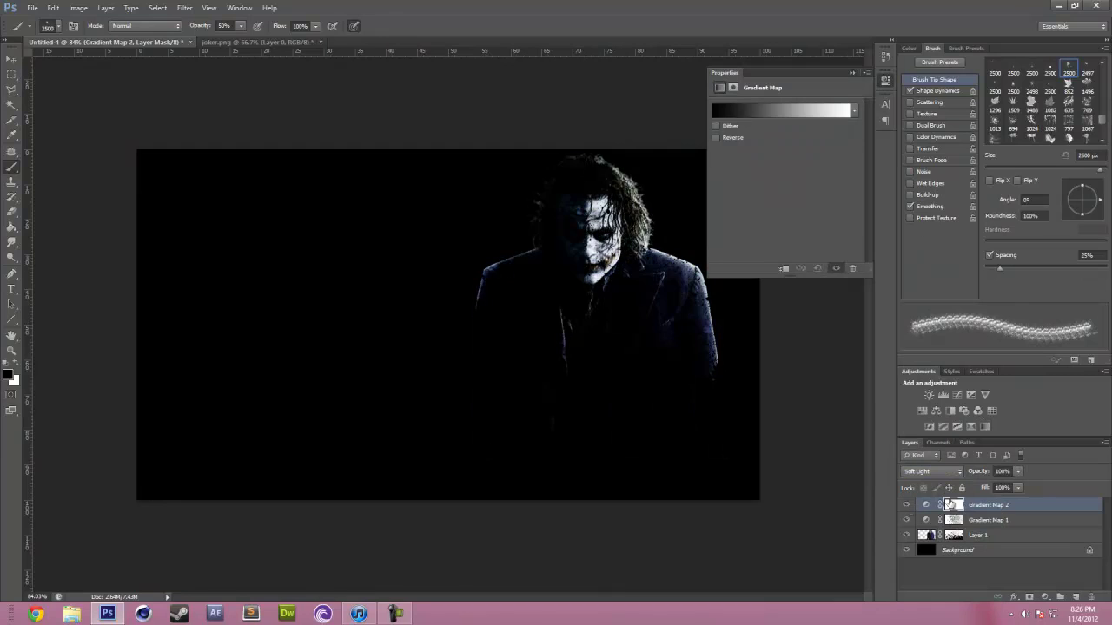
- Pick a new brush tip from the brush presets
click(57, 26)
click(57, 26)
click(771, 416)
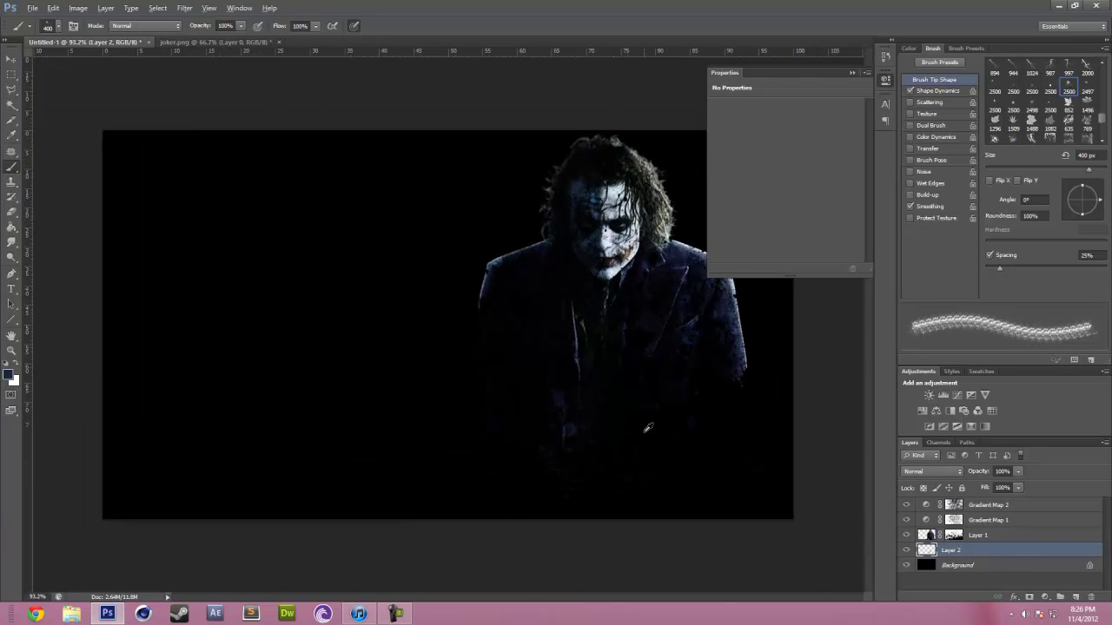
- Load the 215 px drip brush, then switch to the 2137 px brush
click(57, 26)
double_click(87, 260)
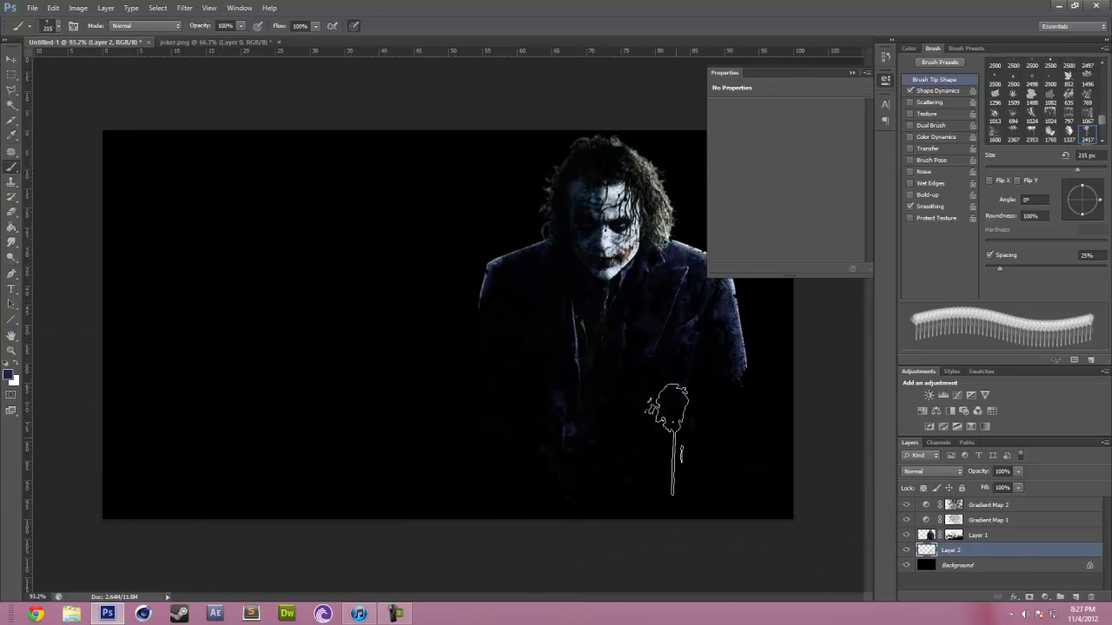
click(58, 26)
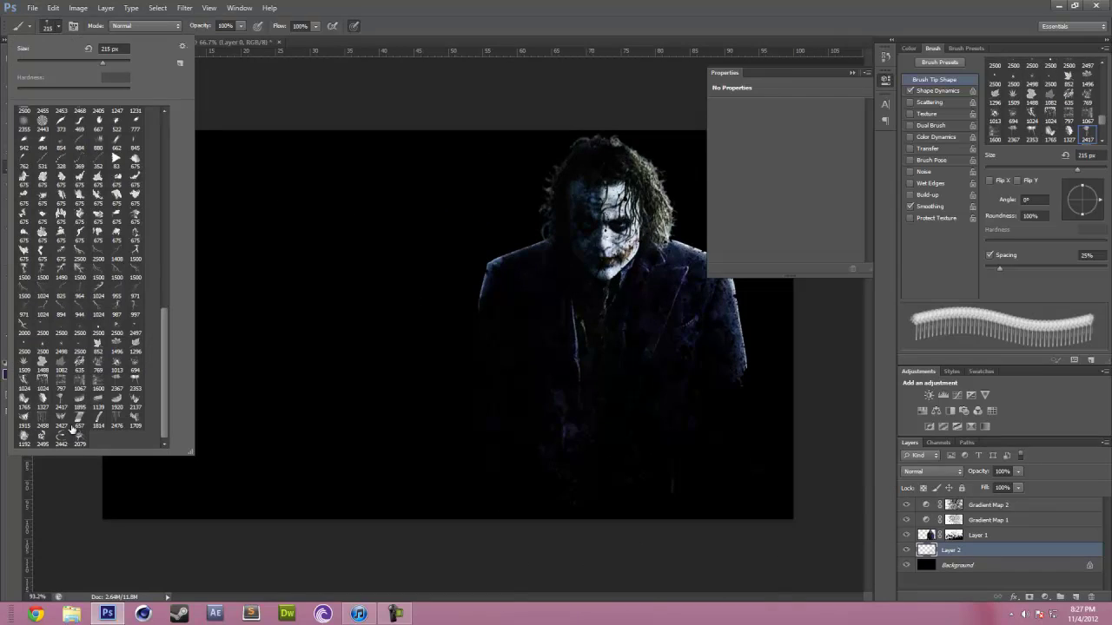
double_click(136, 405)
- Add a Selective Color layer and adjust Blues to Cyan -24, Magenta -22, Yellow +36
click(973, 505)
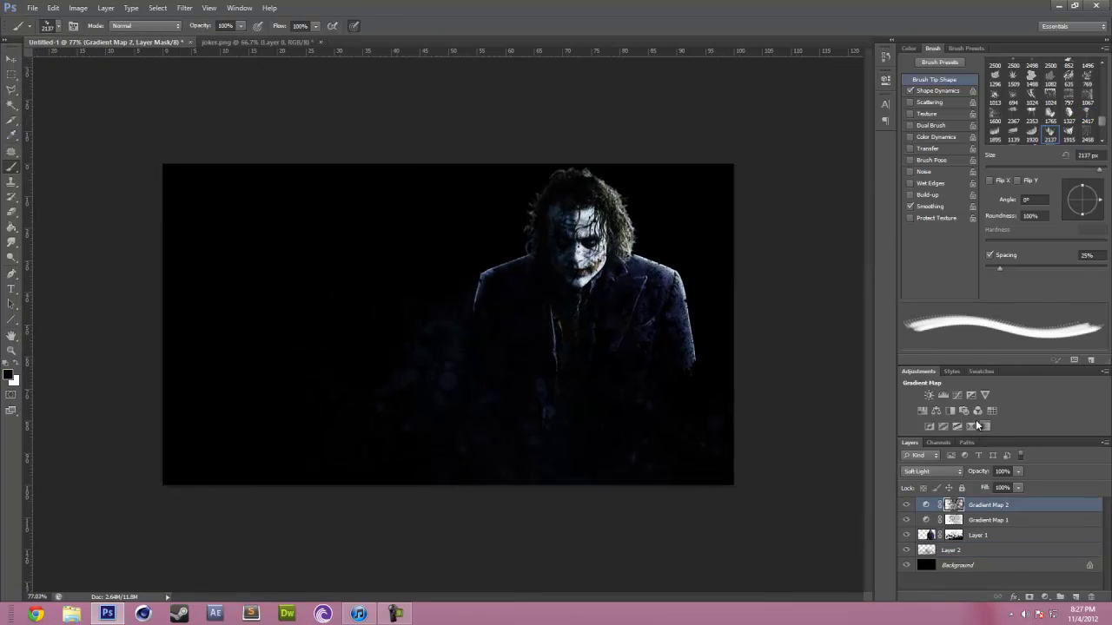
click(984, 425)
click(794, 123)
click(760, 164)
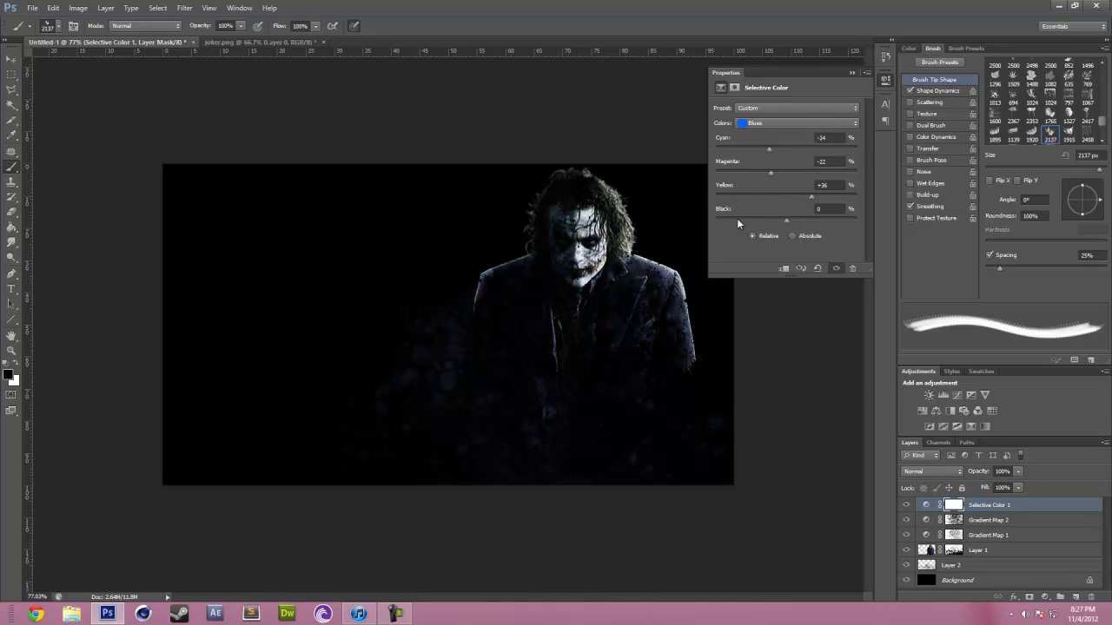
- Add a new empty layer above Layer 2 and choose the 1013 px brush
click(951, 565)
key(ctrl+shift+alt+n)
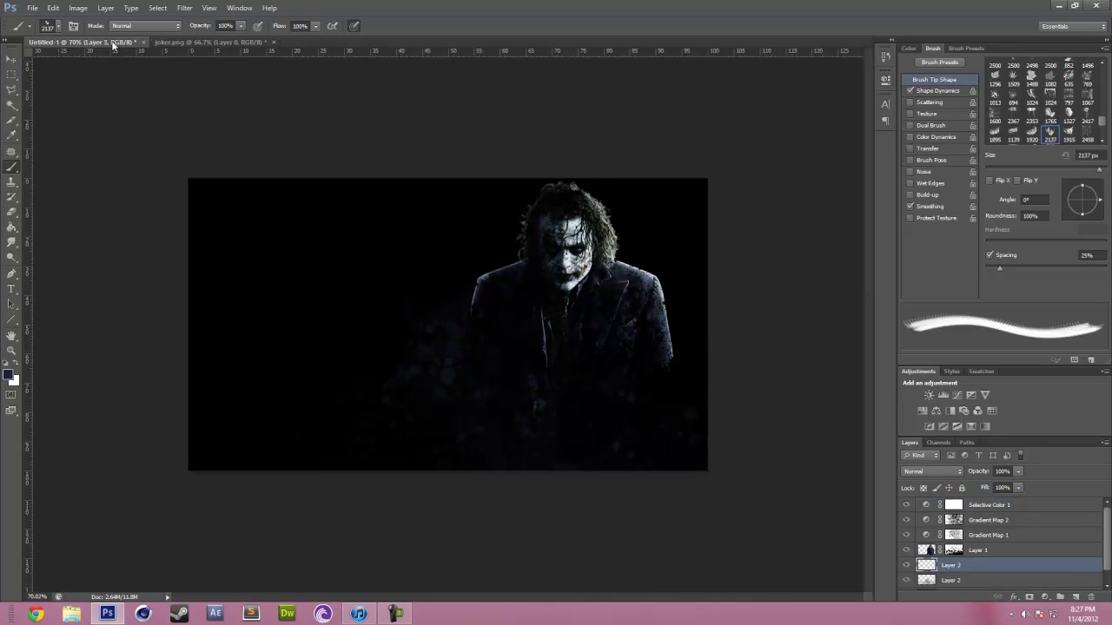
click(57, 26)
double_click(116, 364)
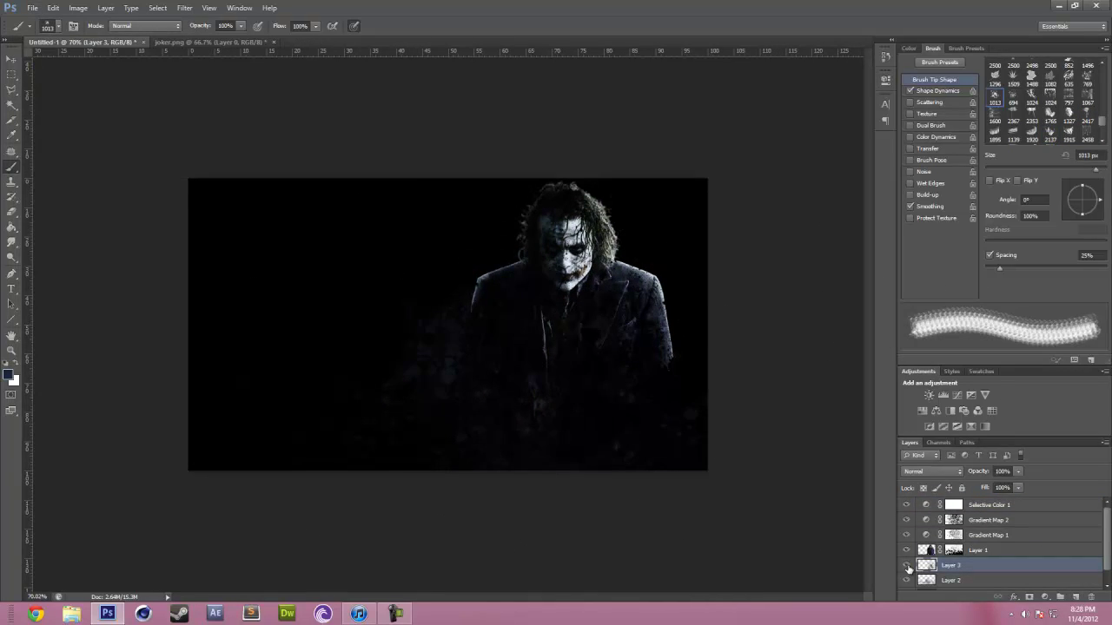
- Add a Violet, Orange Gradient Map 3 layer in Saturation blend mode
click(981, 505)
click(970, 426)
click(782, 110)
click(786, 156)
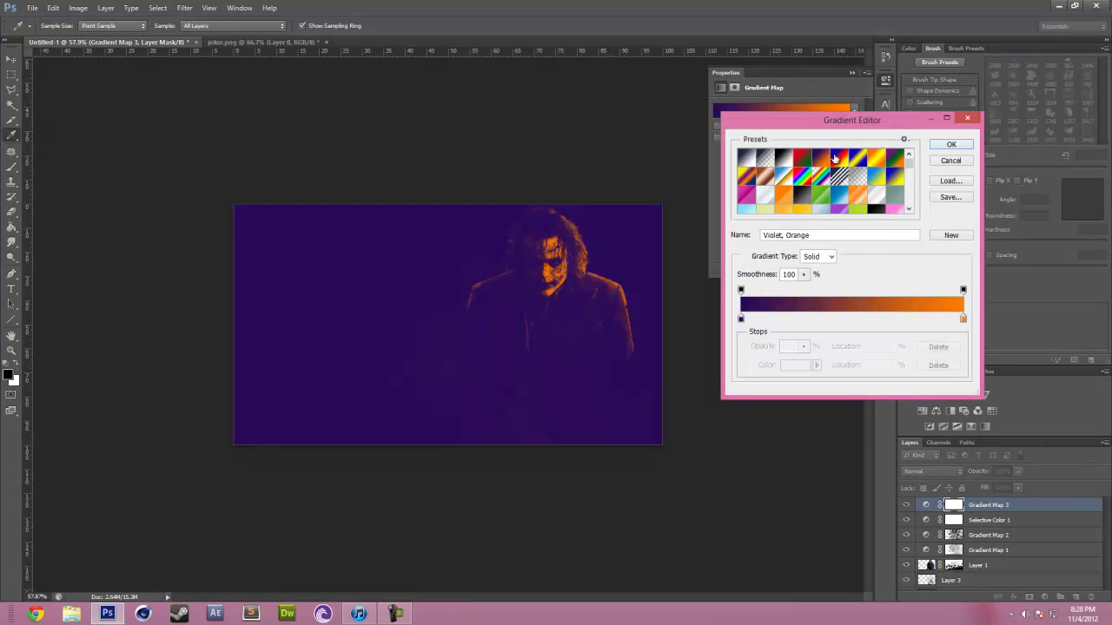
click(946, 144)
click(934, 471)
scroll(949, 474, down, 3)
scroll(925, 471, down, 5)
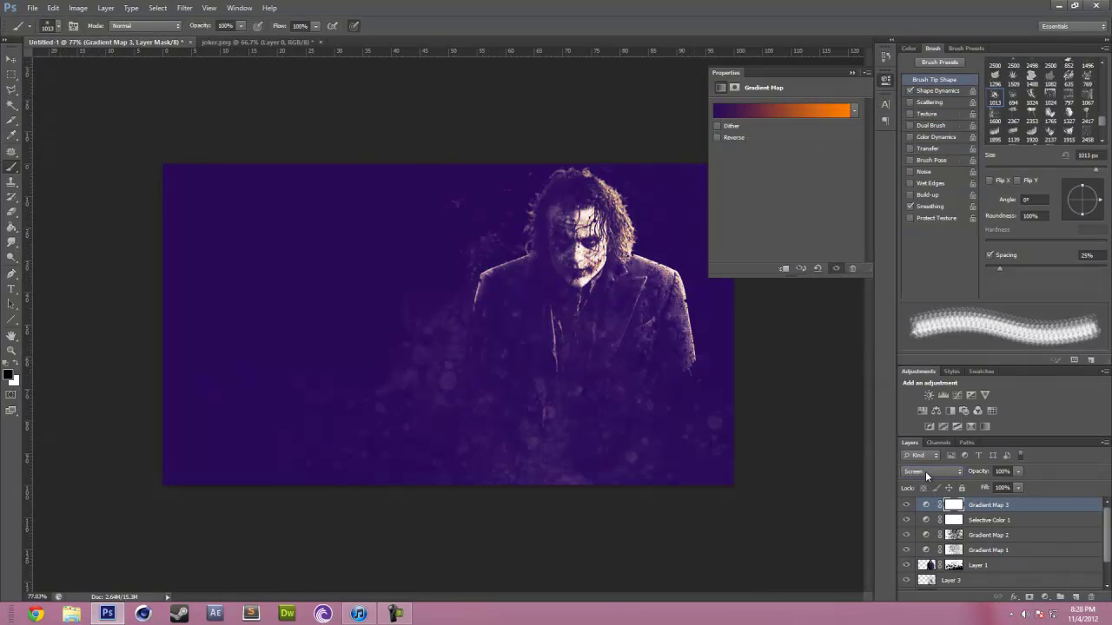
scroll(925, 471, down, 6)
scroll(925, 471, down, 5)
scroll(925, 471, down, 4)
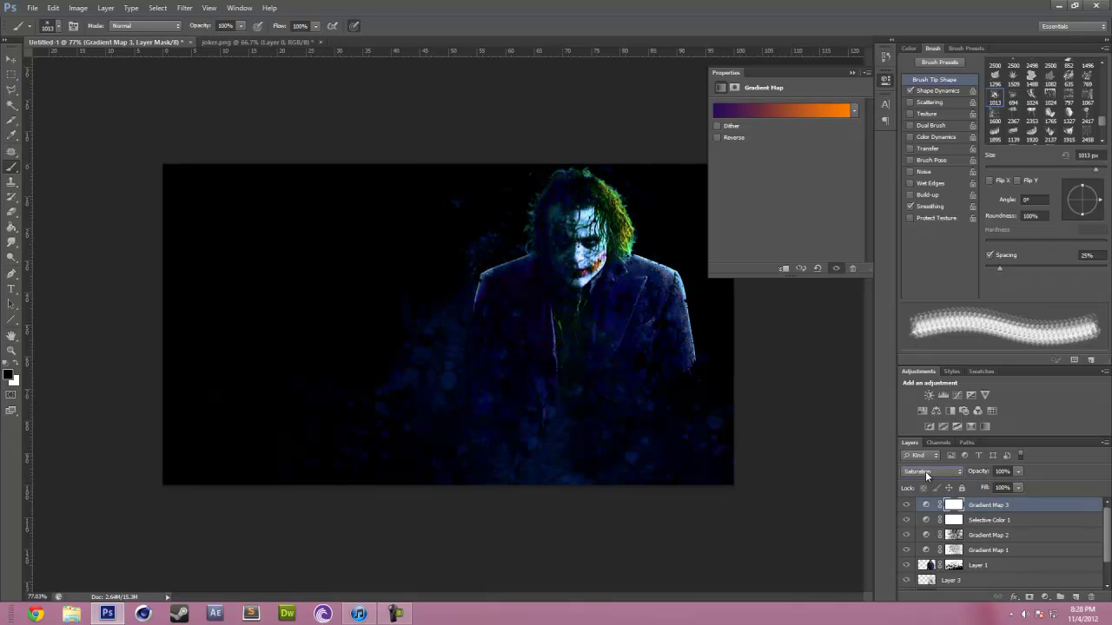
scroll(925, 471, down, 1)
- Load the 2495 px splatter brush with Scattering switched off
click(58, 26)
double_click(80, 346)
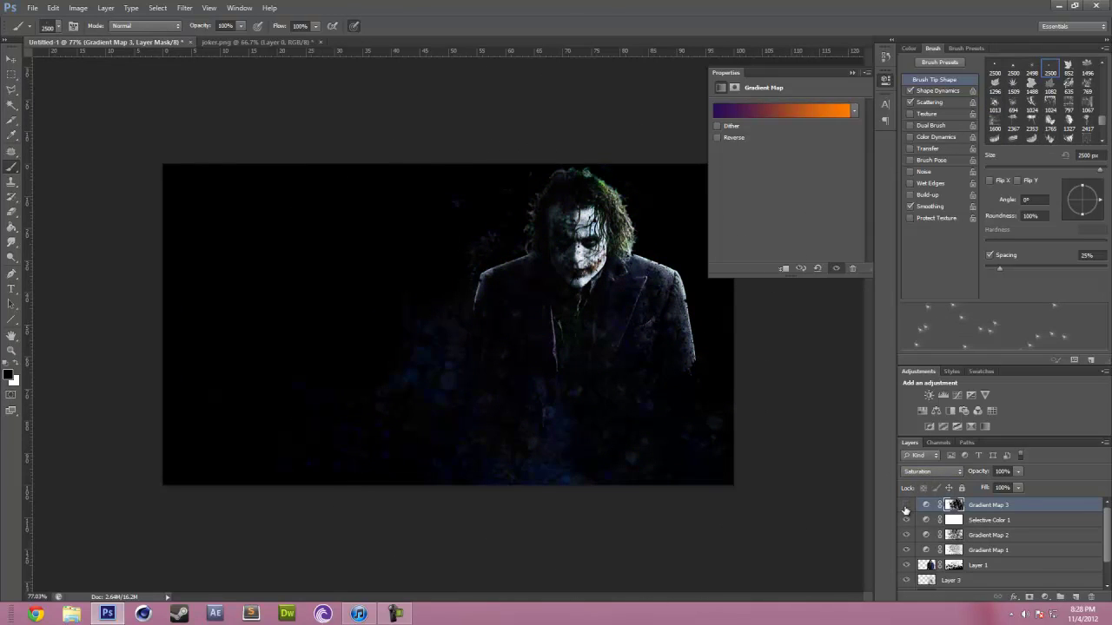
click(58, 25)
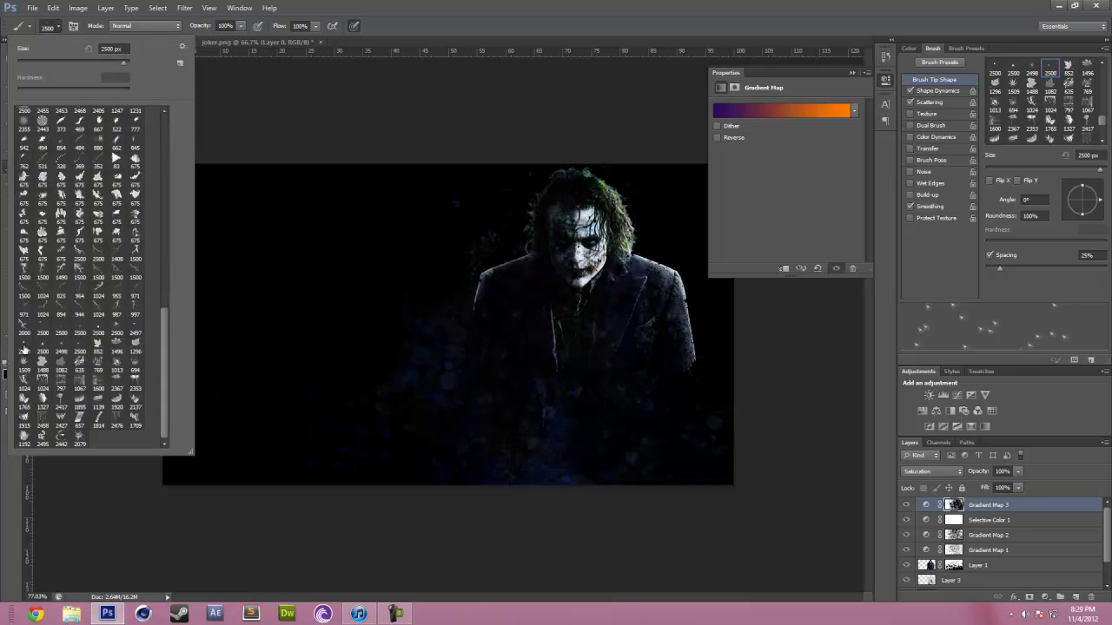
double_click(92, 389)
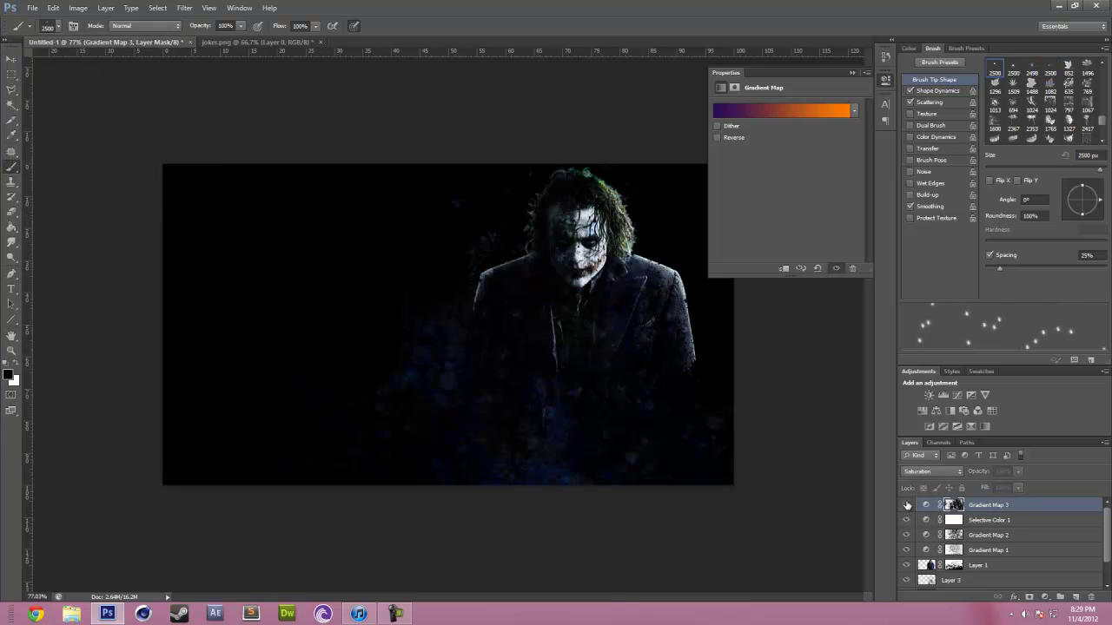
click(58, 25)
double_click(92, 400)
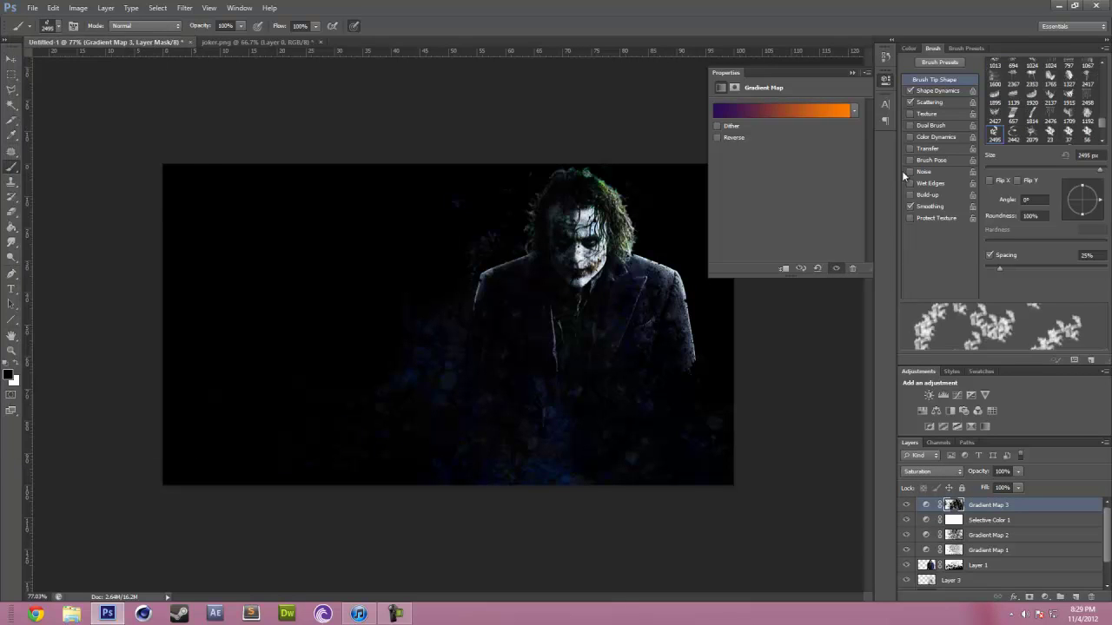
click(910, 102)
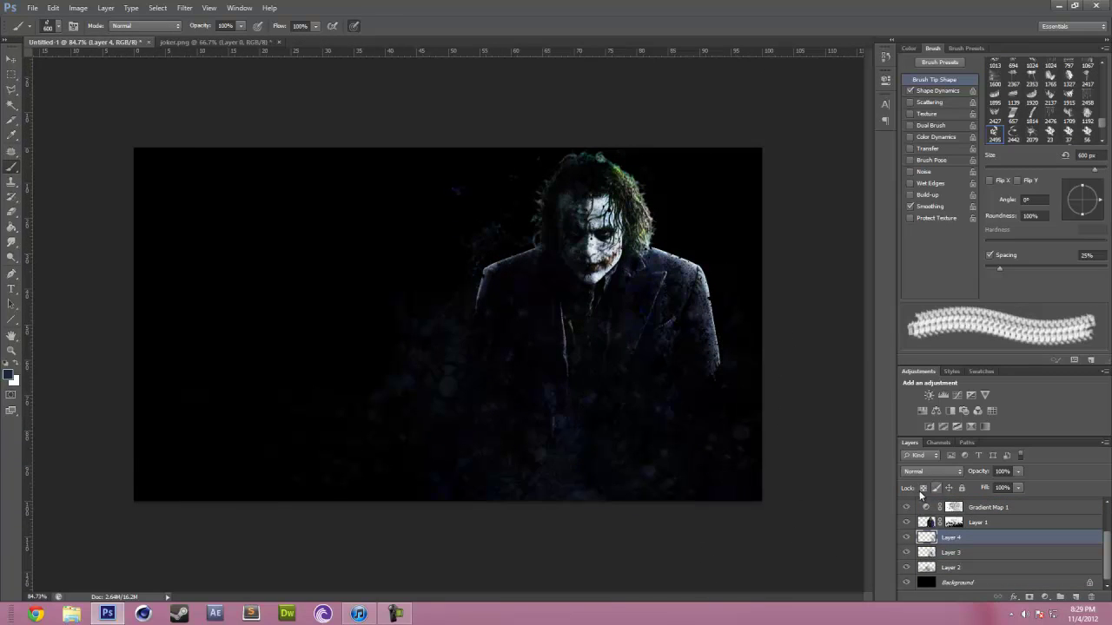
- Shrink the splatter brush to 391 px and stamp white splatters near the Joker's hand
click(57, 25)
drag(122, 49, 109, 49)
click(712, 372)
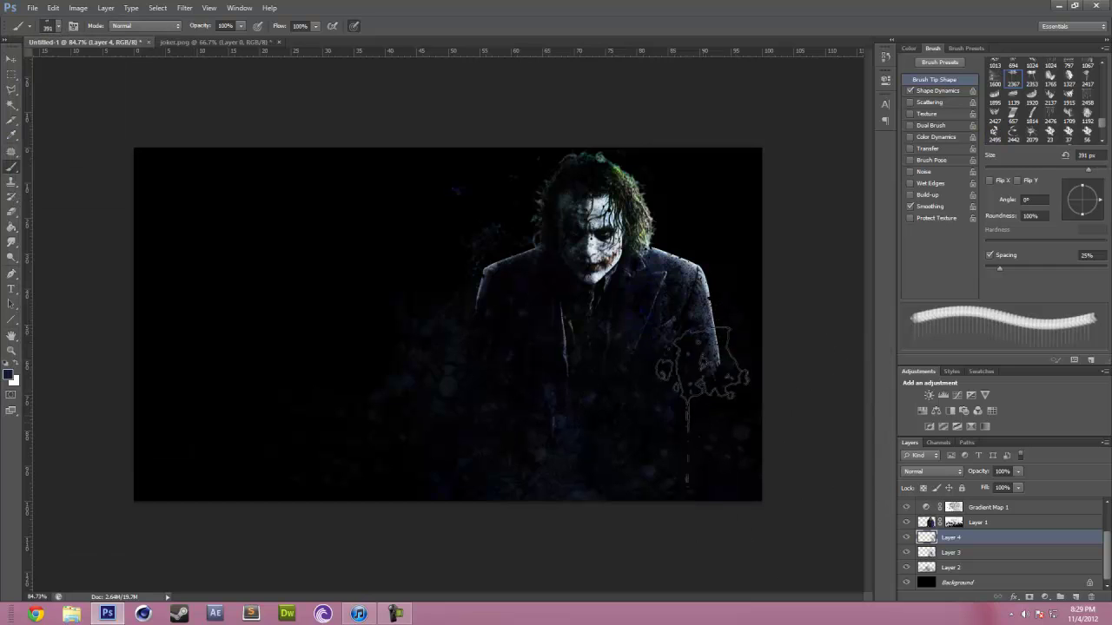
click(708, 362)
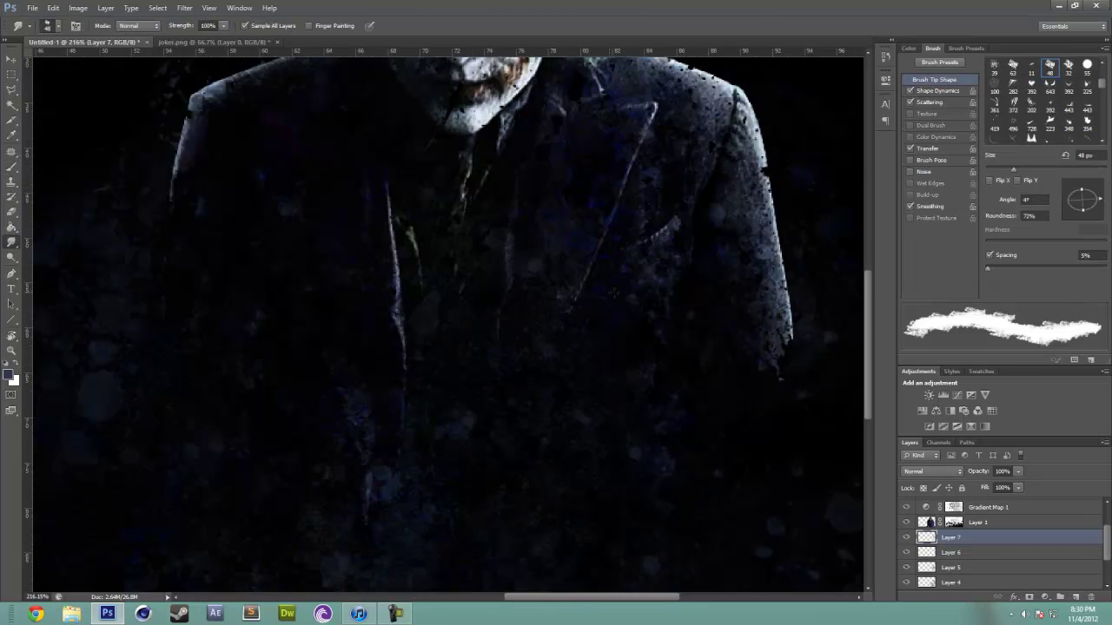
click(47, 25)
- Pick a 7 px brush, add a new layer above Layer 1 and select Layer 1
double_click(53, 130)
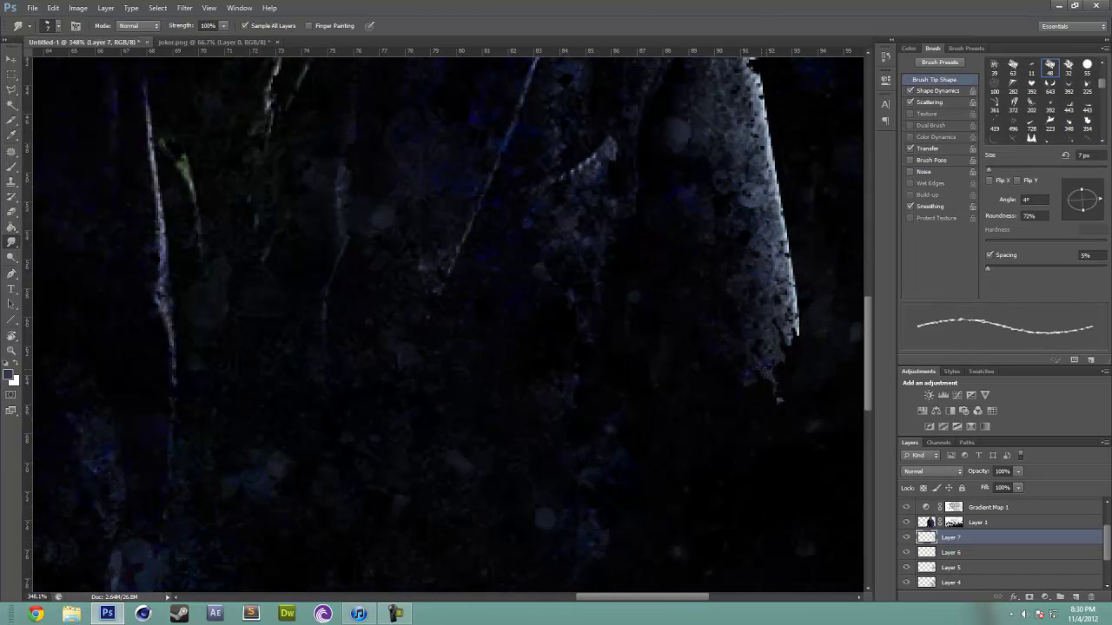
key(ctrl+shift+alt+n)
key(Escape)
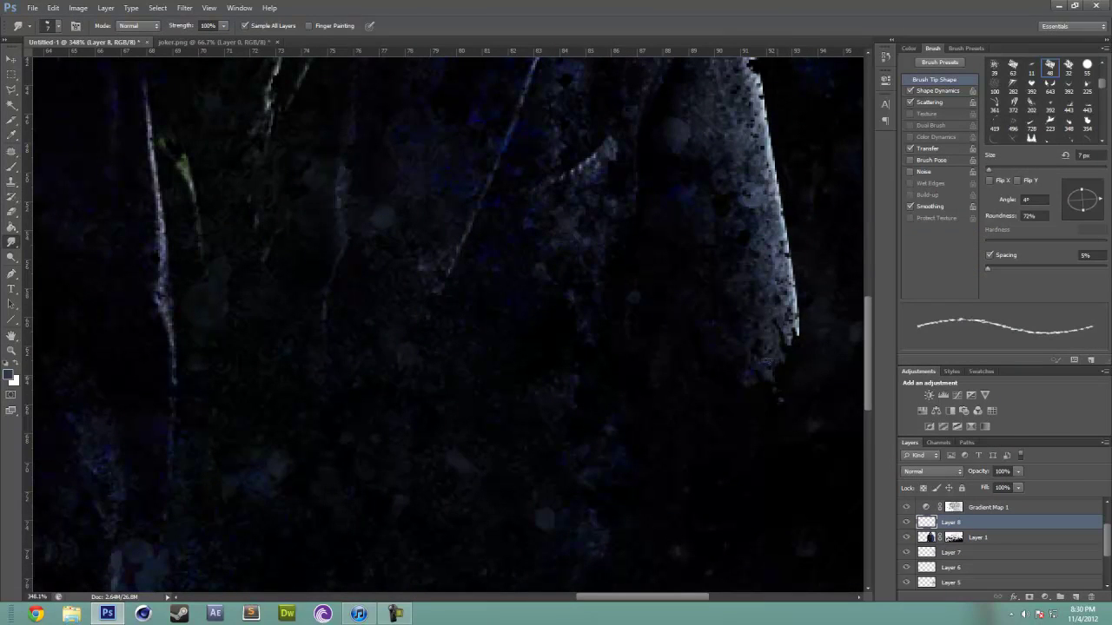
scroll(799, 296, down, 5)
scroll(800, 297, up, 5)
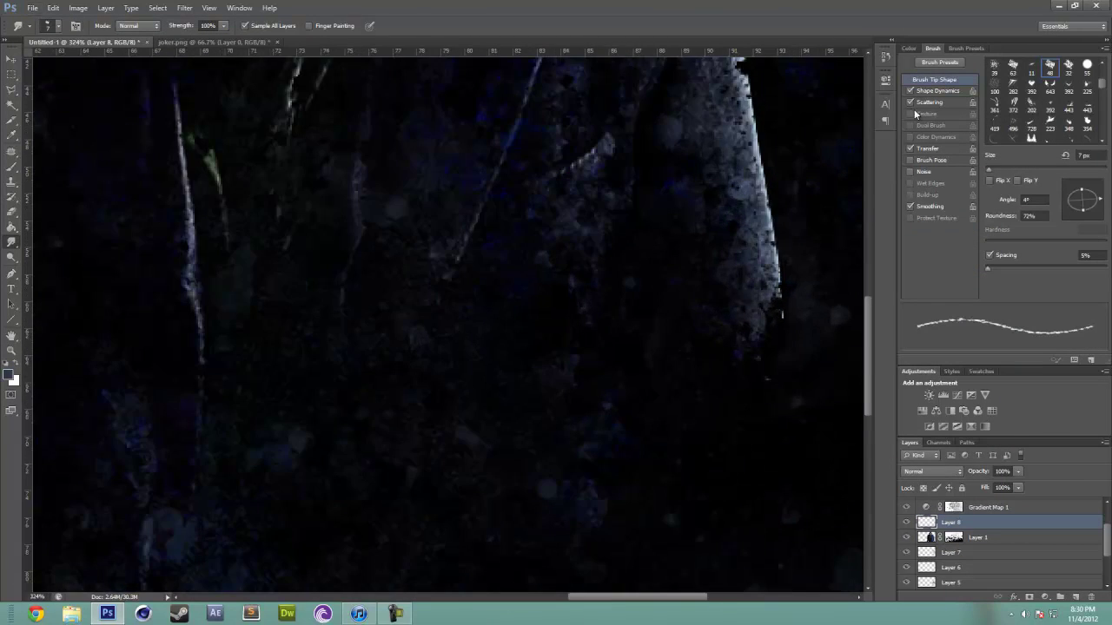
click(999, 538)
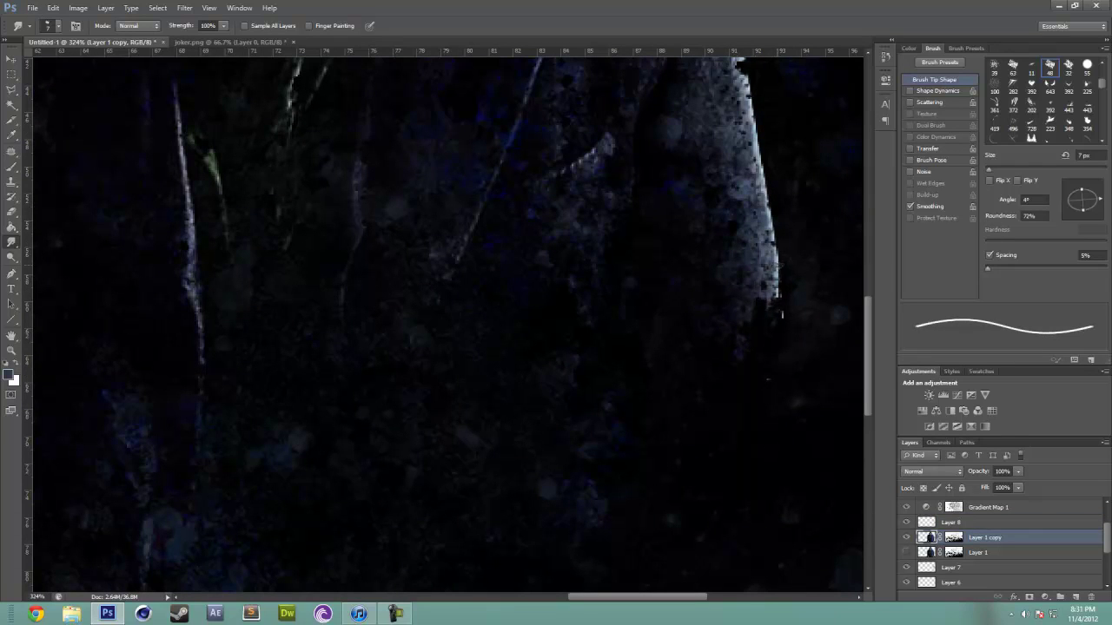
- Switch to a hard round brush, compare with Layer 1 copy, then delete that copy
click(47, 26)
scroll(104, 261, up, 10)
double_click(90, 112)
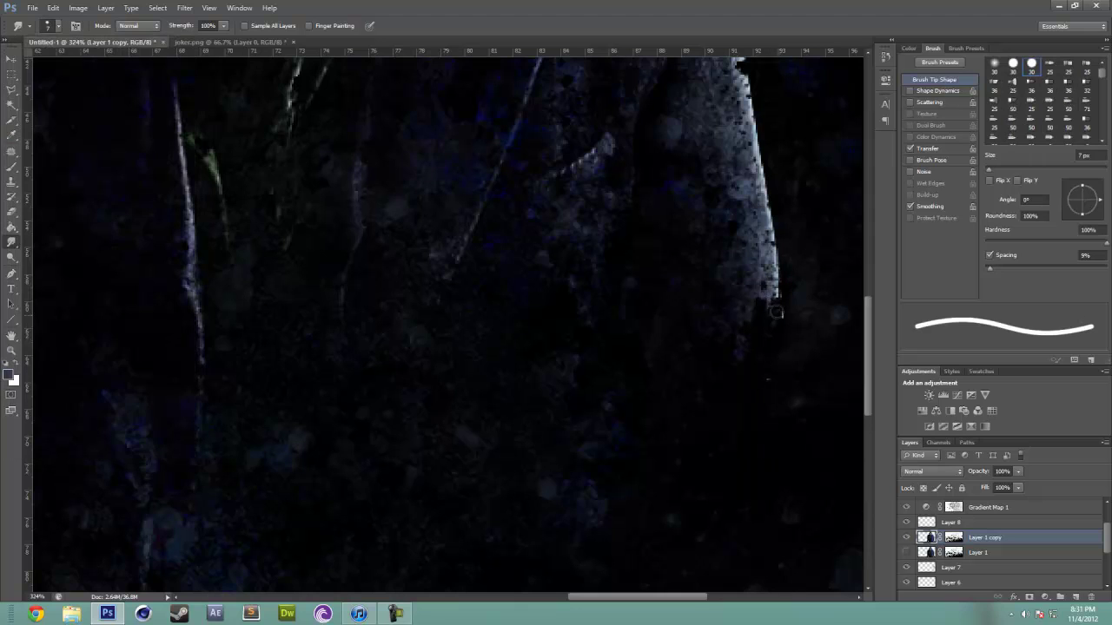
key(ctrl+0)
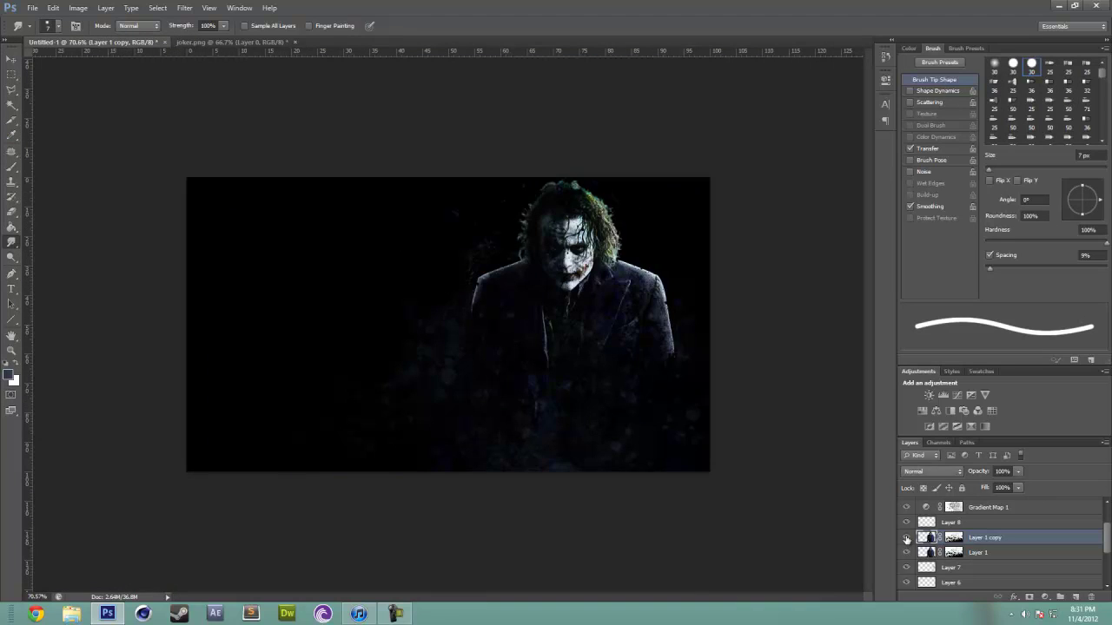
click(906, 538)
click(906, 537)
click(906, 537)
key(Delete)
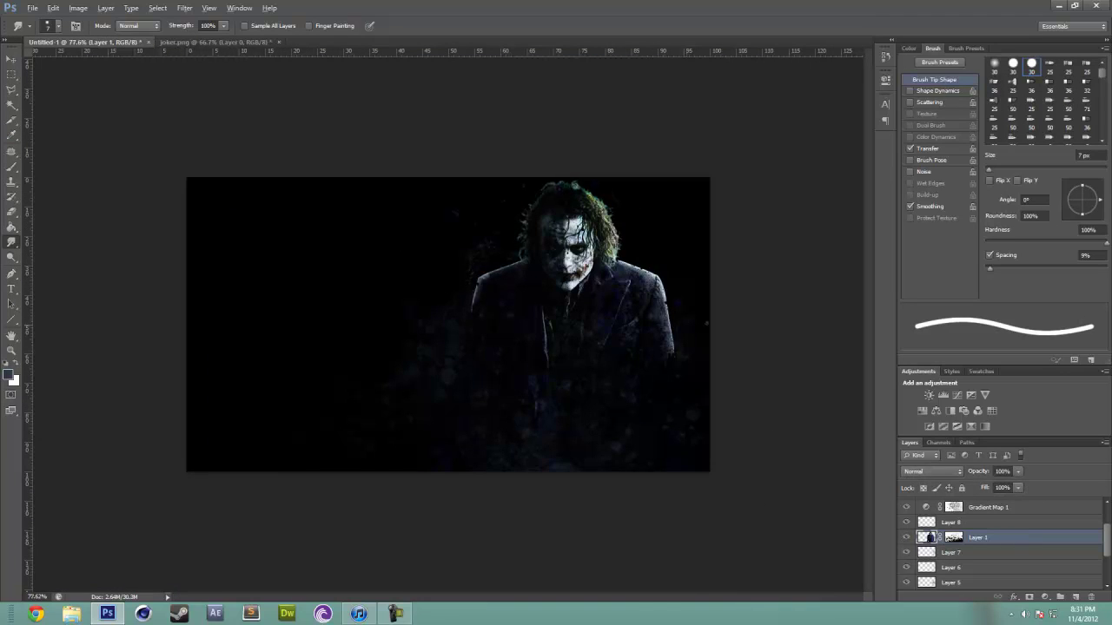
key(ctrl+plus)
scroll(999, 547, down, 5)
- Apply Add Noise at 2% to the Background layer
click(956, 582)
click(184, 8)
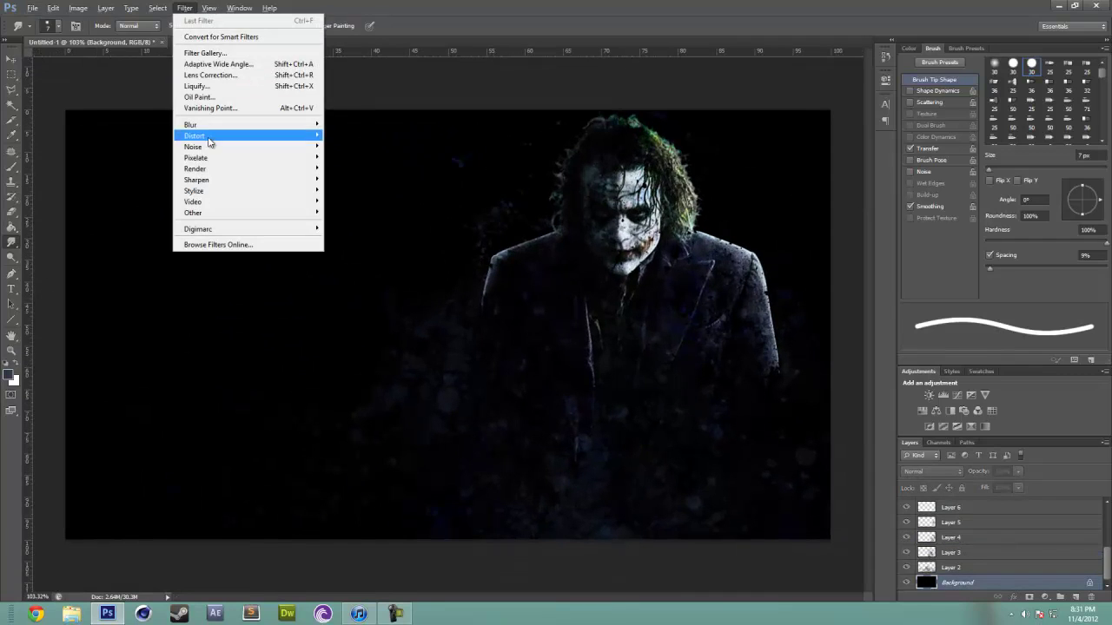
click(365, 136)
drag(625, 113, 100, 161)
text(2)
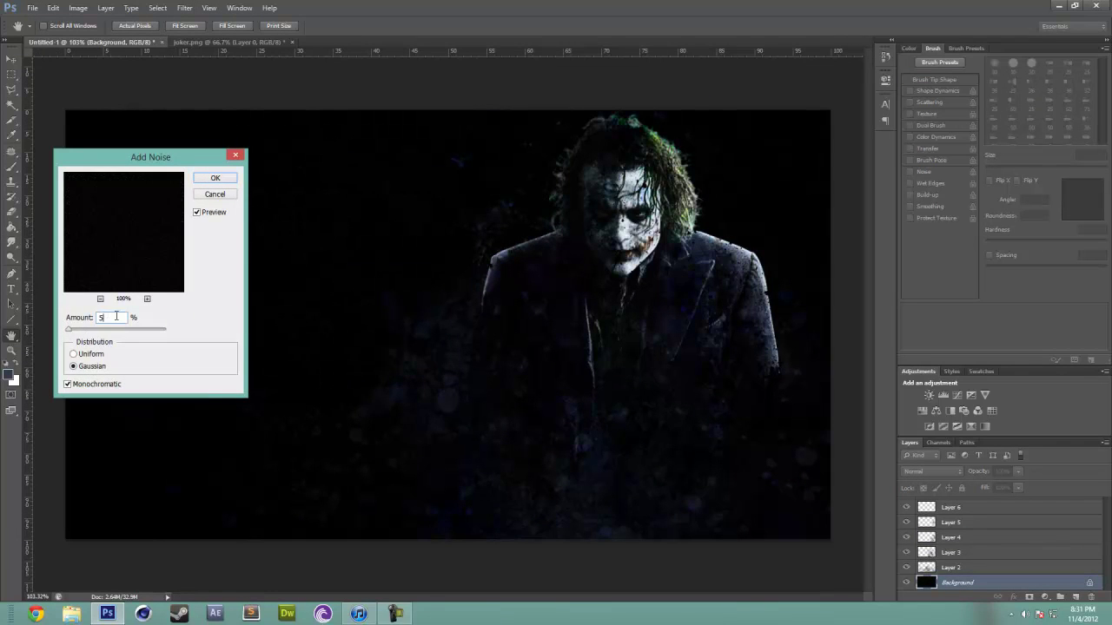
key(Return)
scroll(1005, 529, down, 1)
- Make the quote text white in the Illegal Curves font
scroll(353, 332, down, 3)
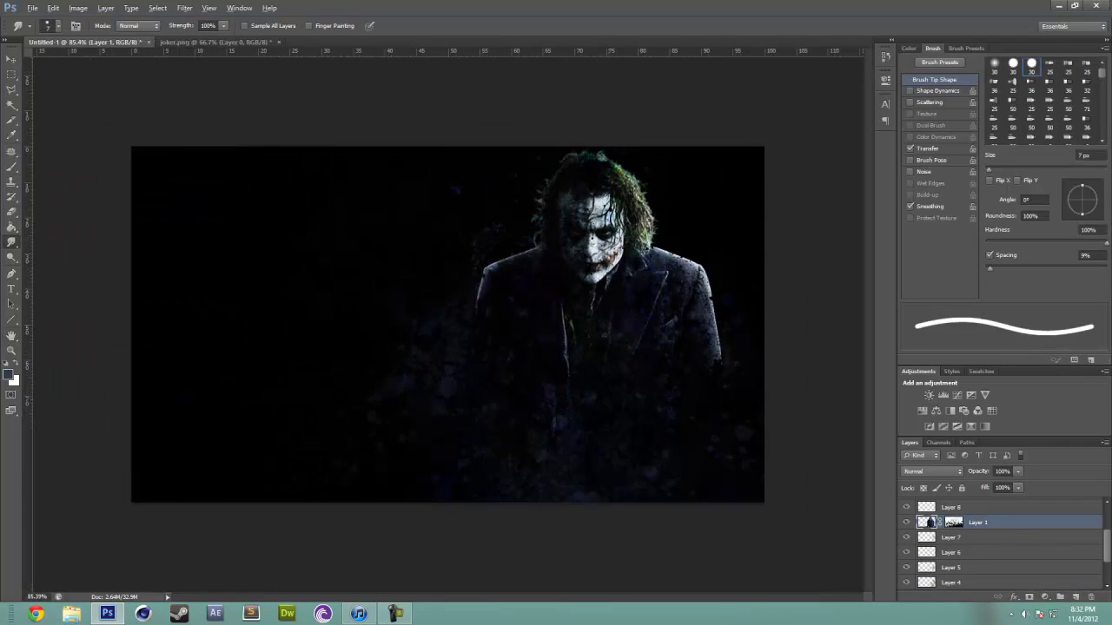
key(g)
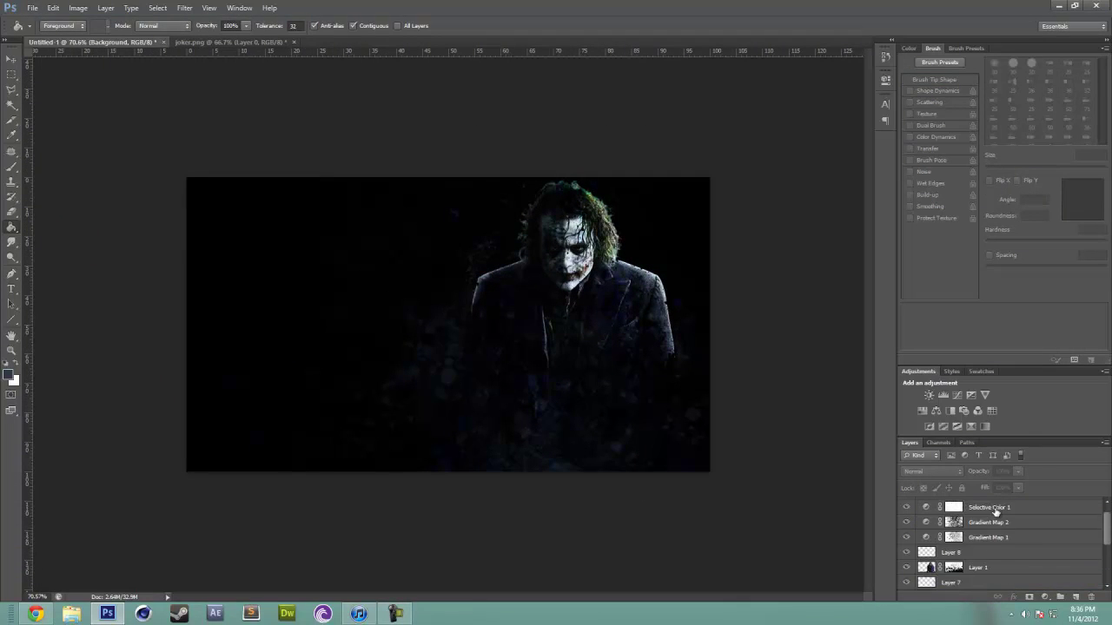
click(971, 118)
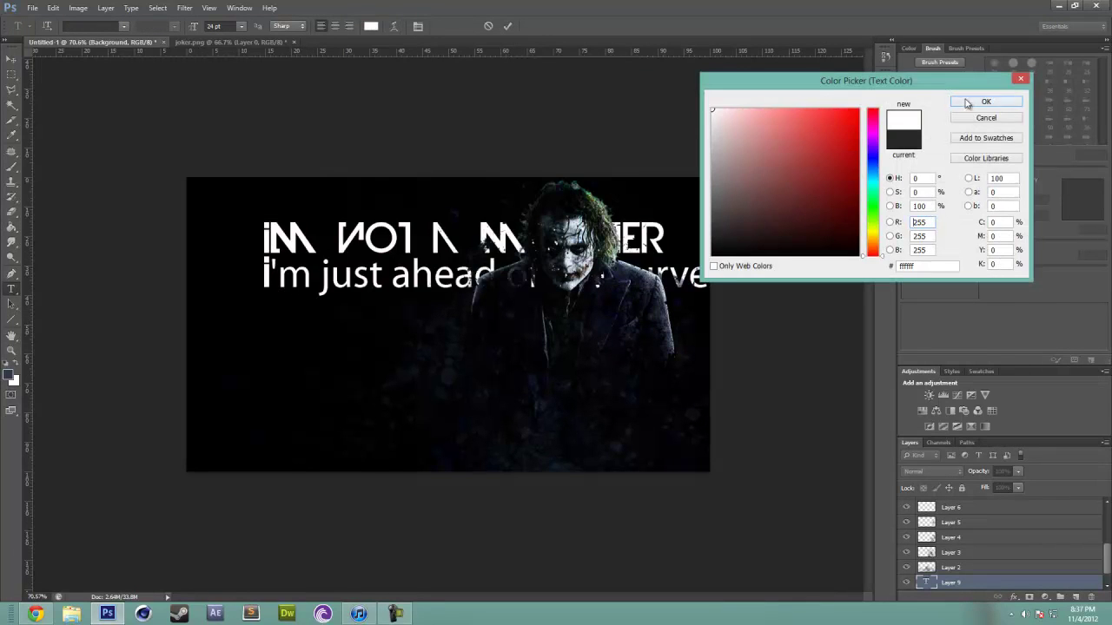
key(Return)
click(123, 26)
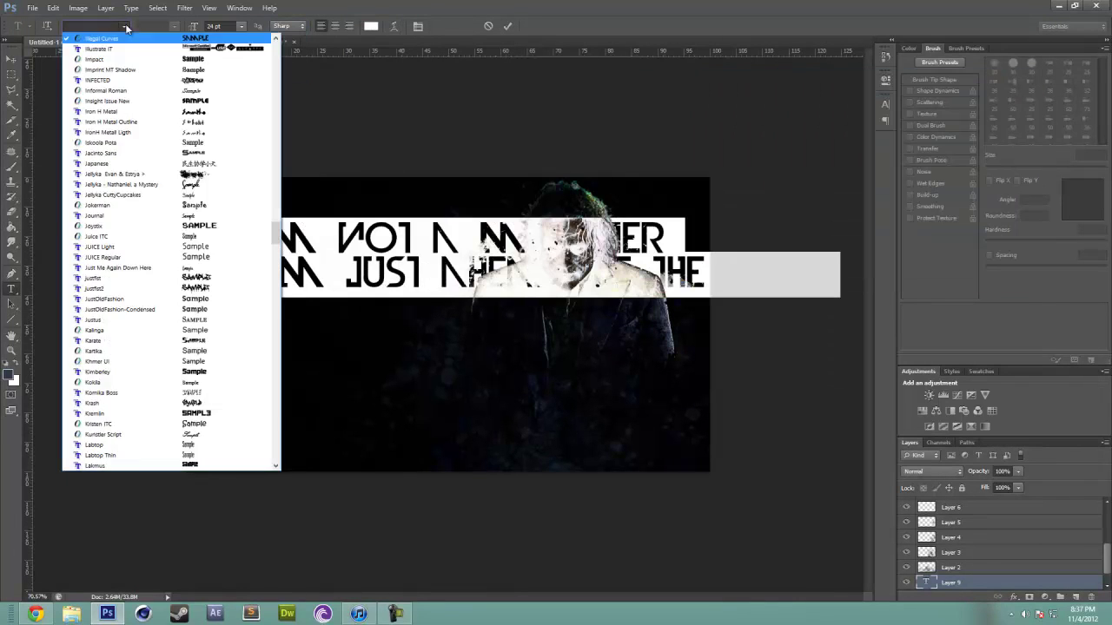
click(507, 27)
key(v)
- Resize the quote to 18 pt and break it onto a new line before 'OF'
click(455, 217)
key(ctrl+a)
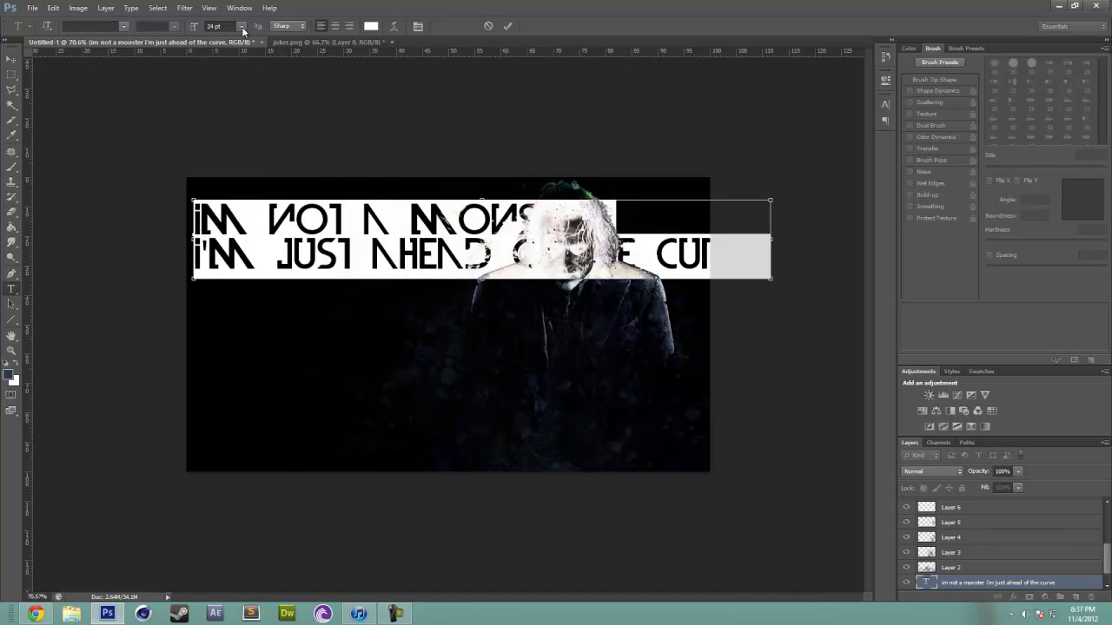
click(240, 26)
click(224, 146)
click(432, 259)
key(Return)
key(ctrl+a)
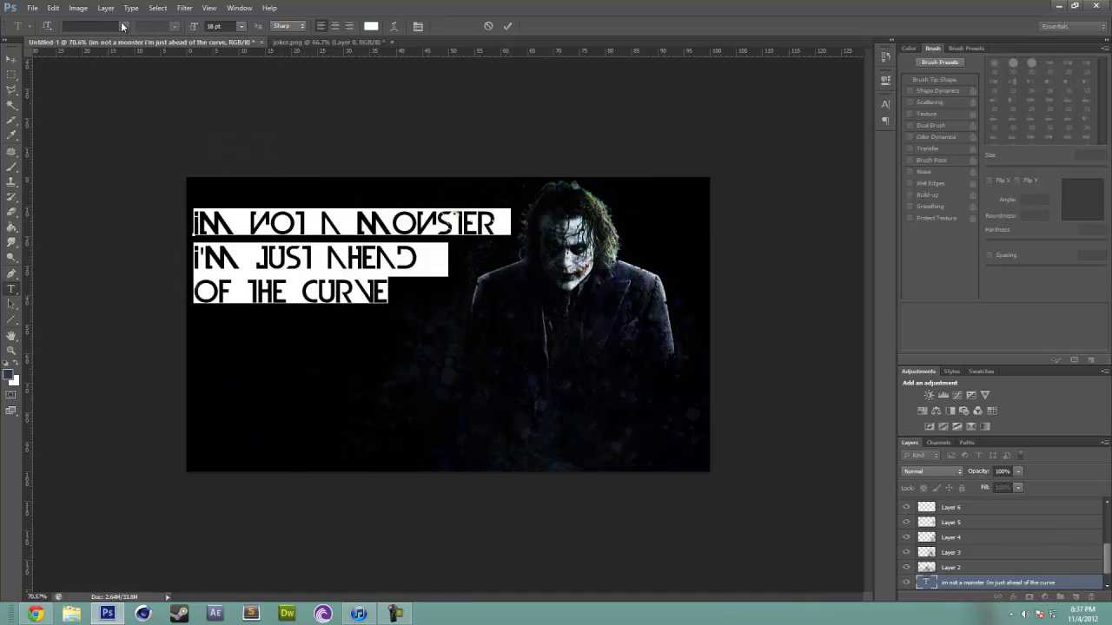
click(358, 258)
- Set the text layer to Normal blend at 30% opacity and add a layer mask
click(123, 26)
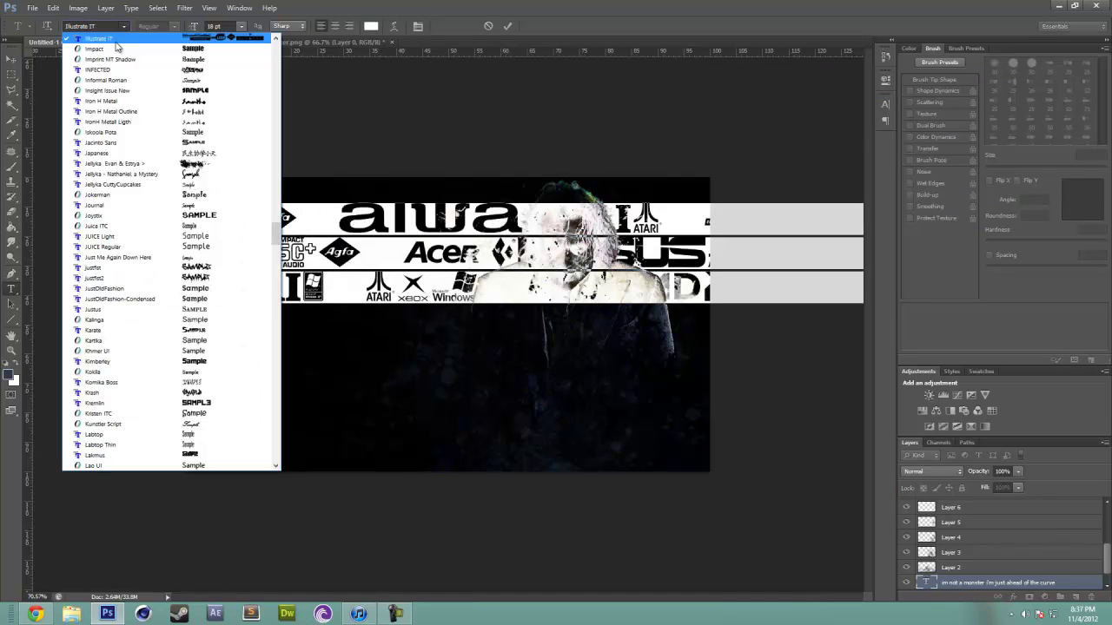
scroll(104, 61, up, 2)
click(261, 249)
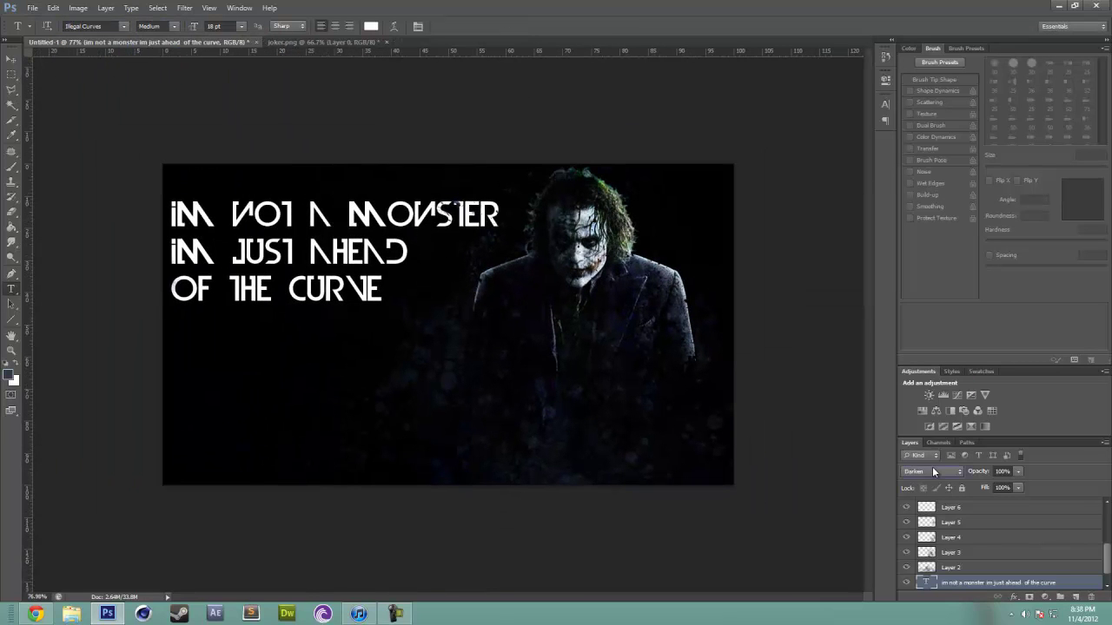
click(932, 471)
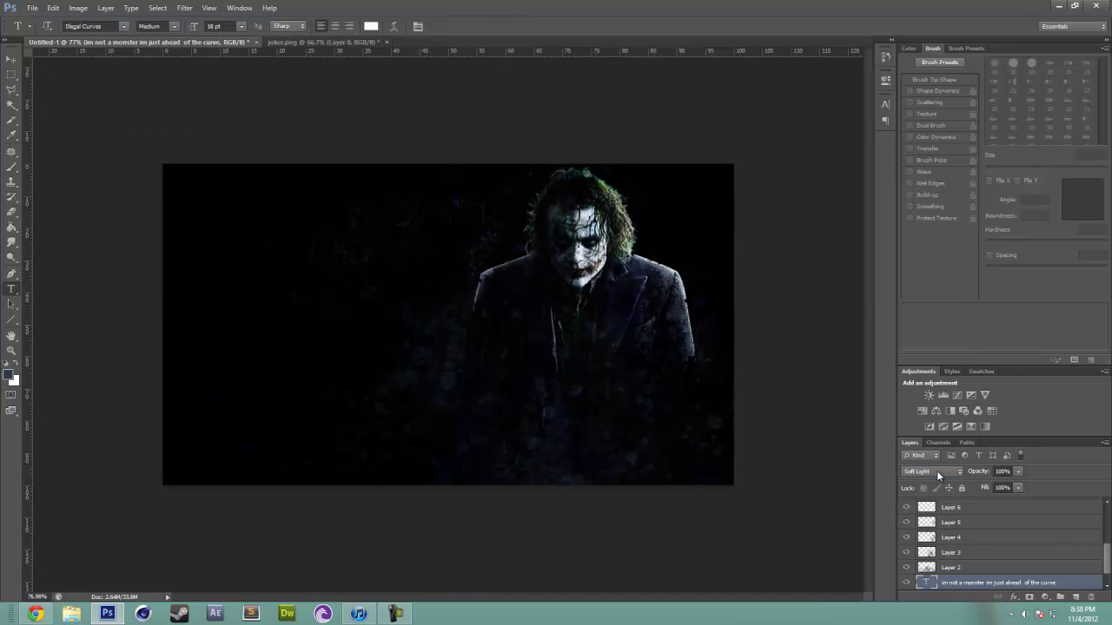
click(936, 471)
click(929, 174)
drag(1018, 471, 980, 484)
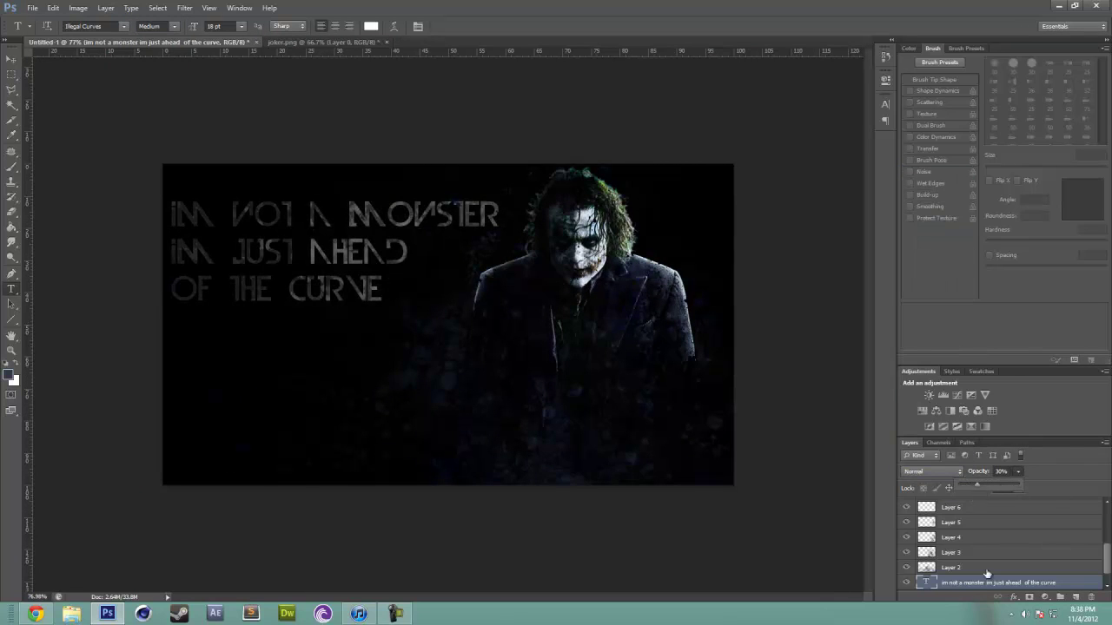
click(1045, 597)
- Erode the quote's left side in its mask with 1192 px and 2500 px grunge brushes
key(b)
click(58, 25)
click(104, 261)
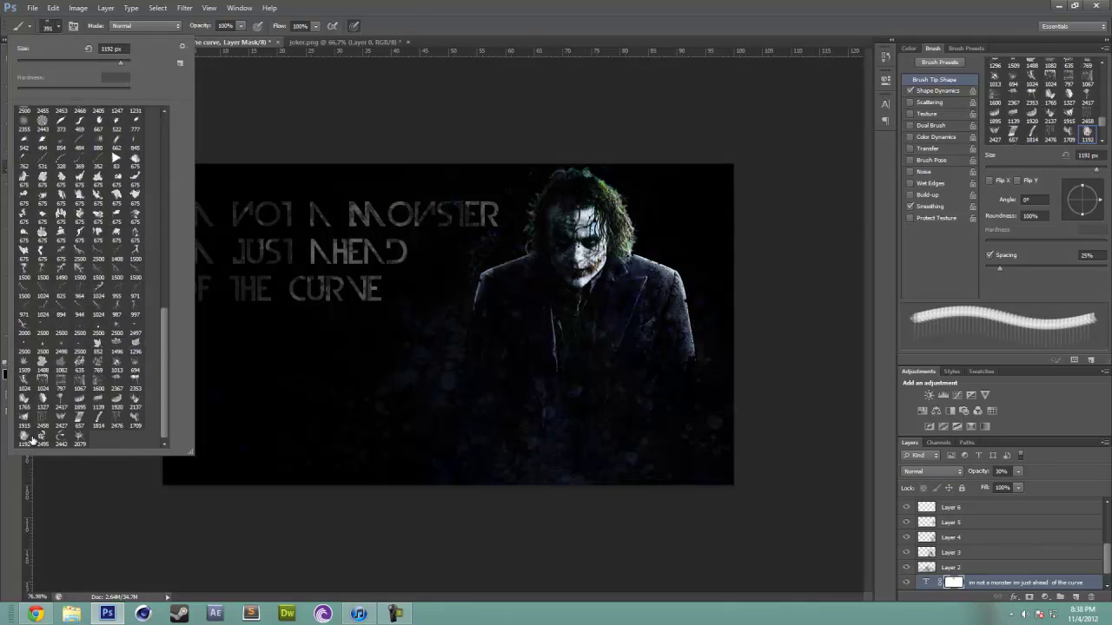
click(165, 348)
click(58, 26)
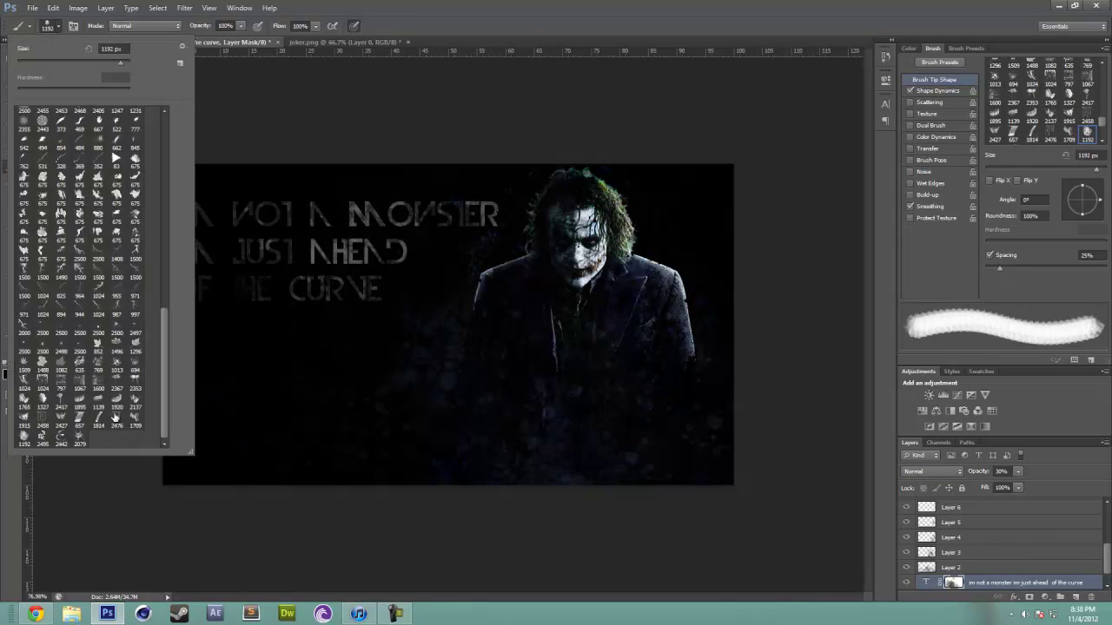
click(104, 260)
click(165, 348)
- Try 1067, 1915 and 2137 px grunge brush tips, then fade the quote to 66% opacity
drag(1017, 471, 1087, 491)
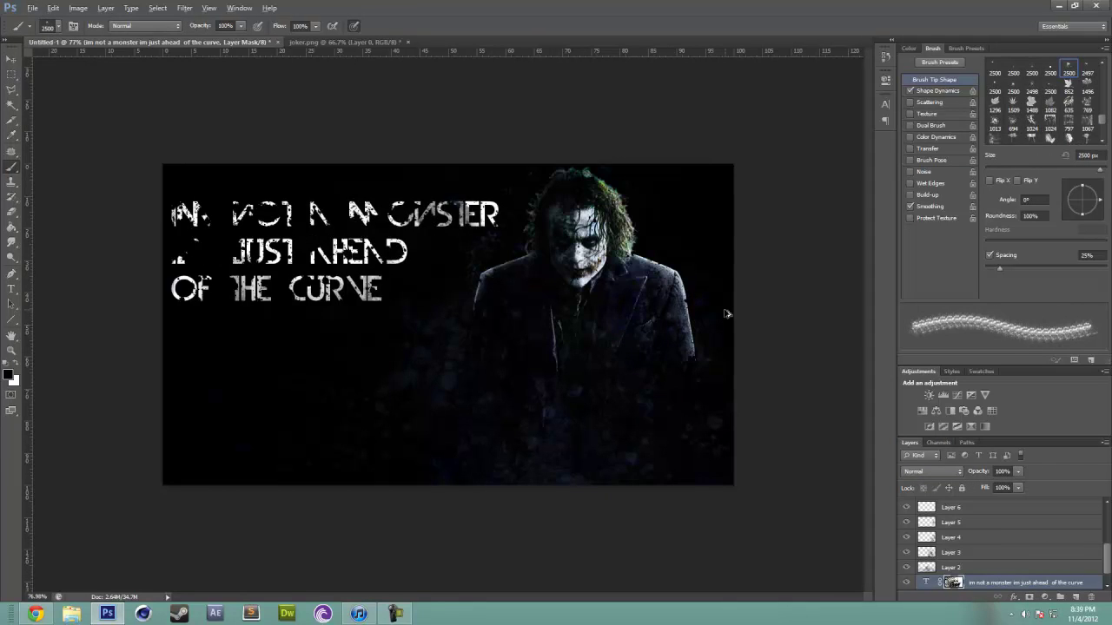
click(58, 25)
double_click(121, 291)
click(59, 26)
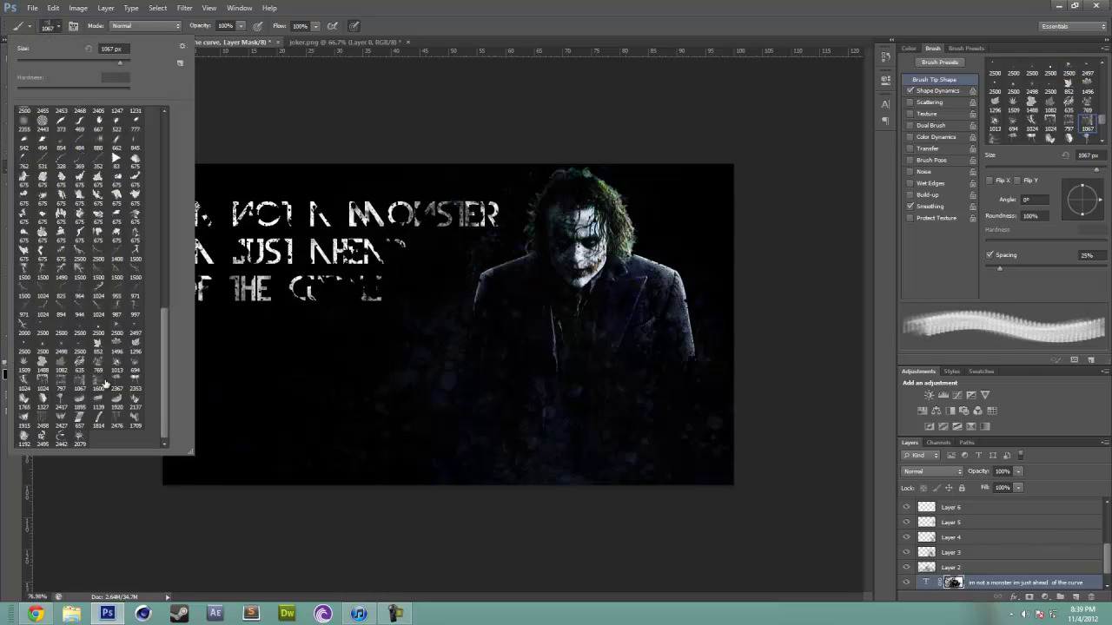
double_click(23, 418)
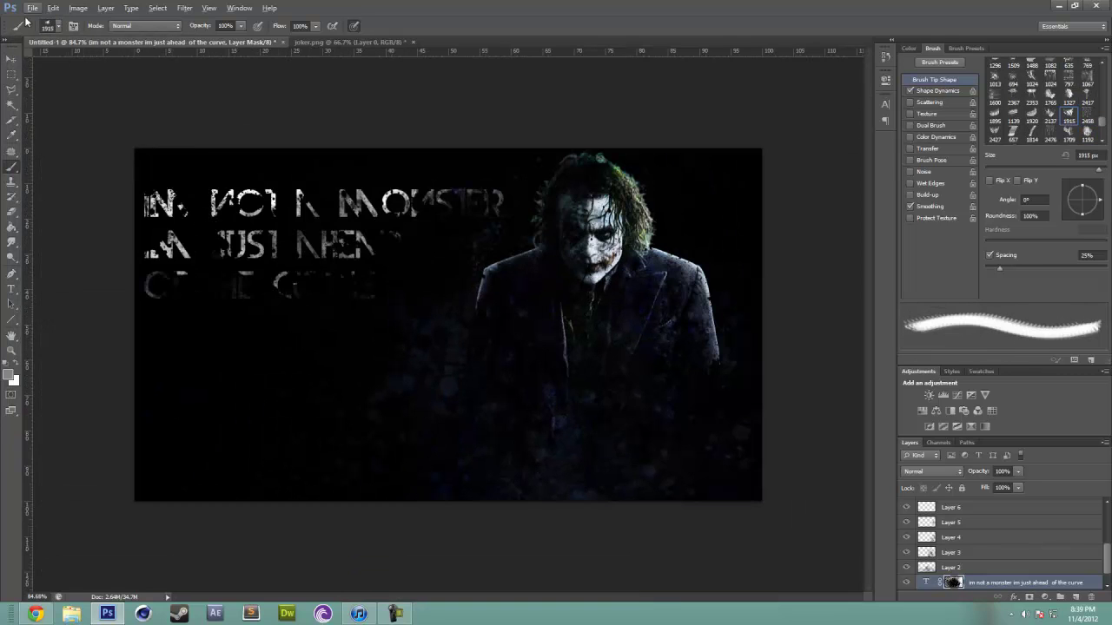
click(52, 25)
double_click(173, 404)
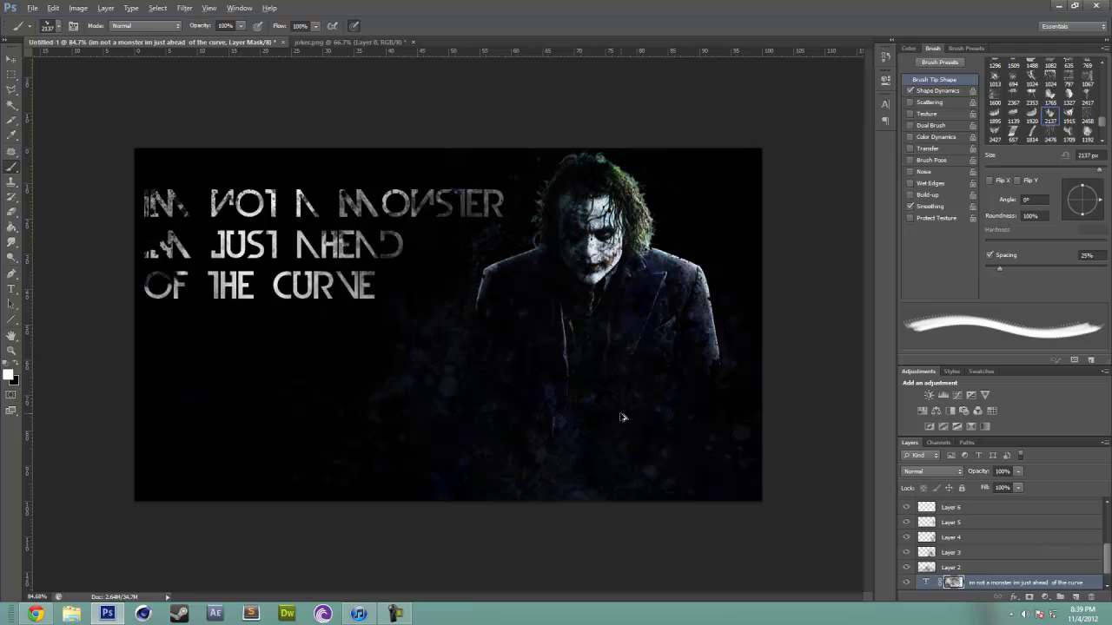
drag(1019, 471, 993, 486)
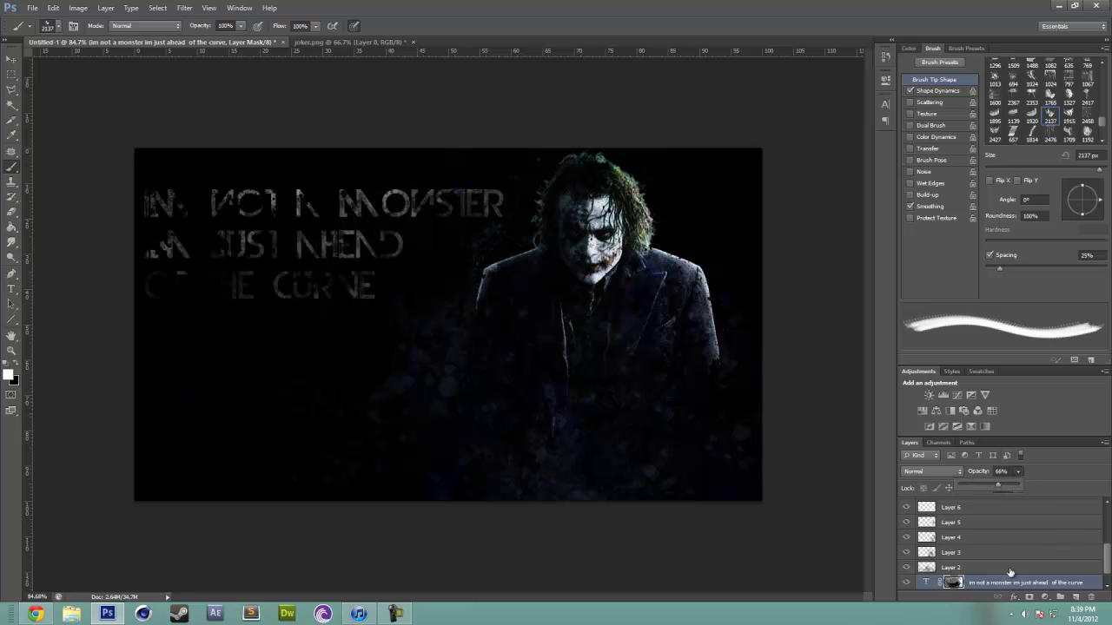
- Try Overlay on the quote, revert to Normal blending, and move it back to the upper left
key(v)
drag(979, 578, 936, 472)
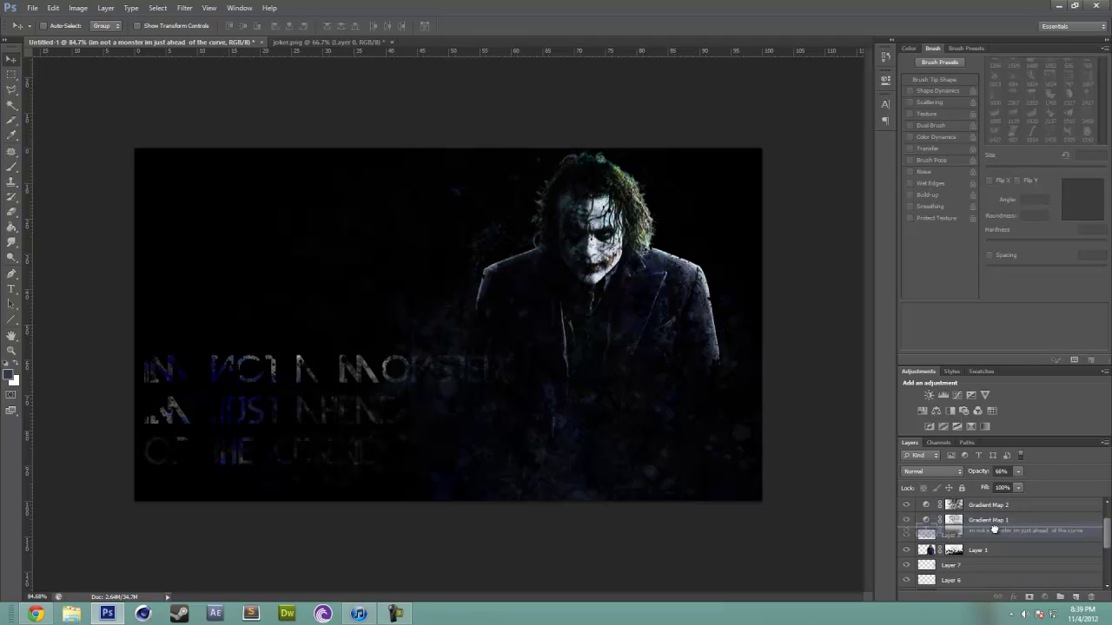
click(936, 472)
click(929, 324)
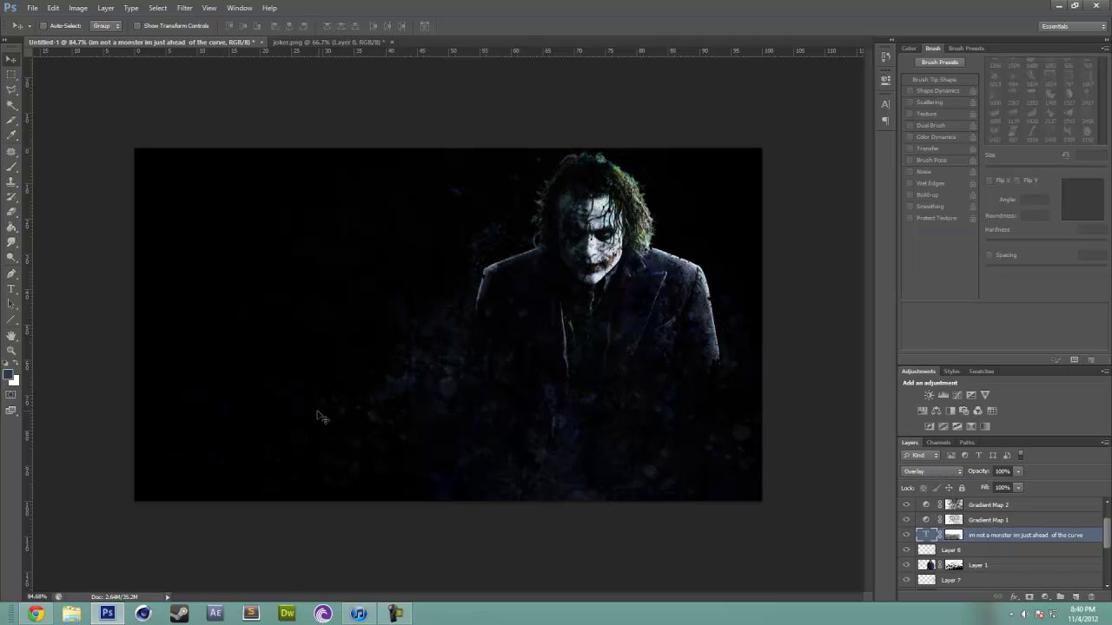
key(shift+alt+n)
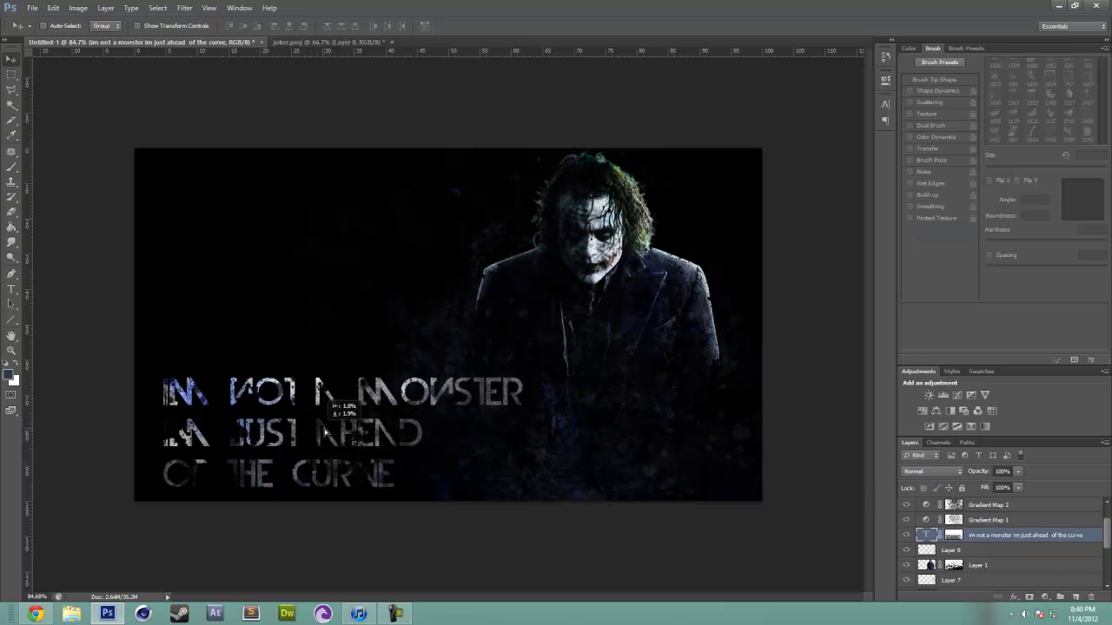
drag(353, 430, 318, 252)
- Add a new empty layer and choose a splatter brush from the presets
key(ctrl+shift+alt+n)
key(b)
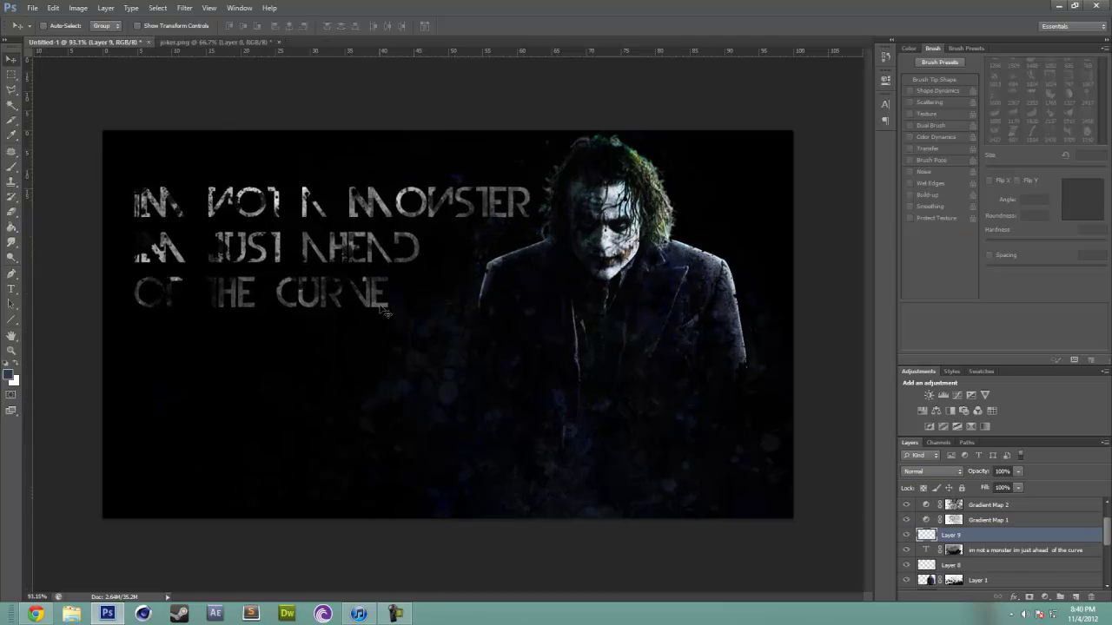
scroll(390, 312, up, 3)
click(54, 25)
key(Return)
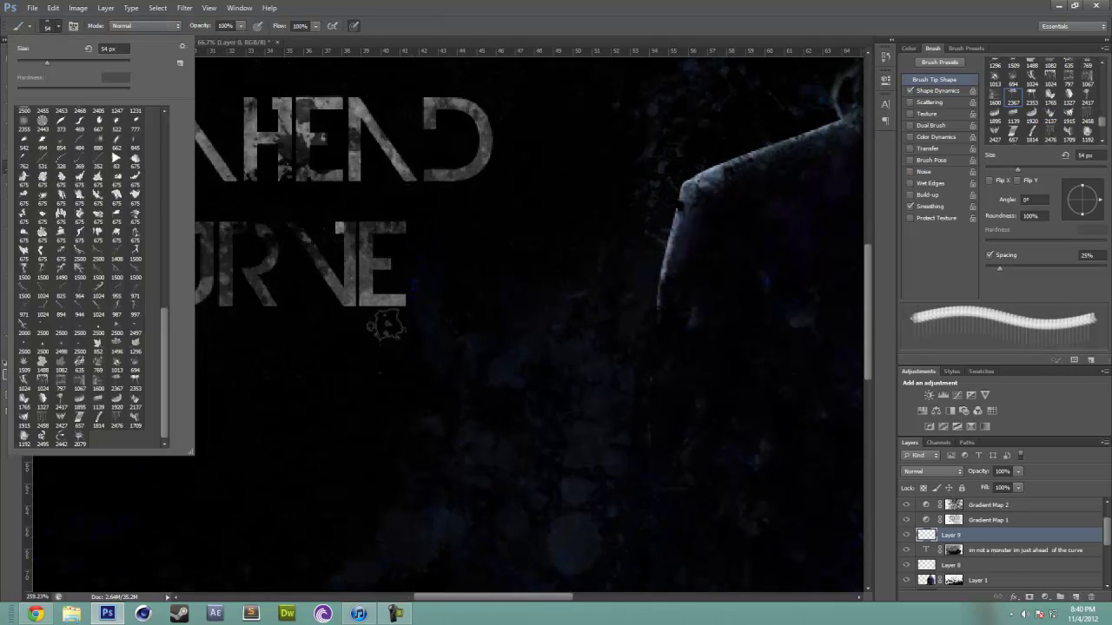
scroll(374, 287, down, 3)
click(54, 25)
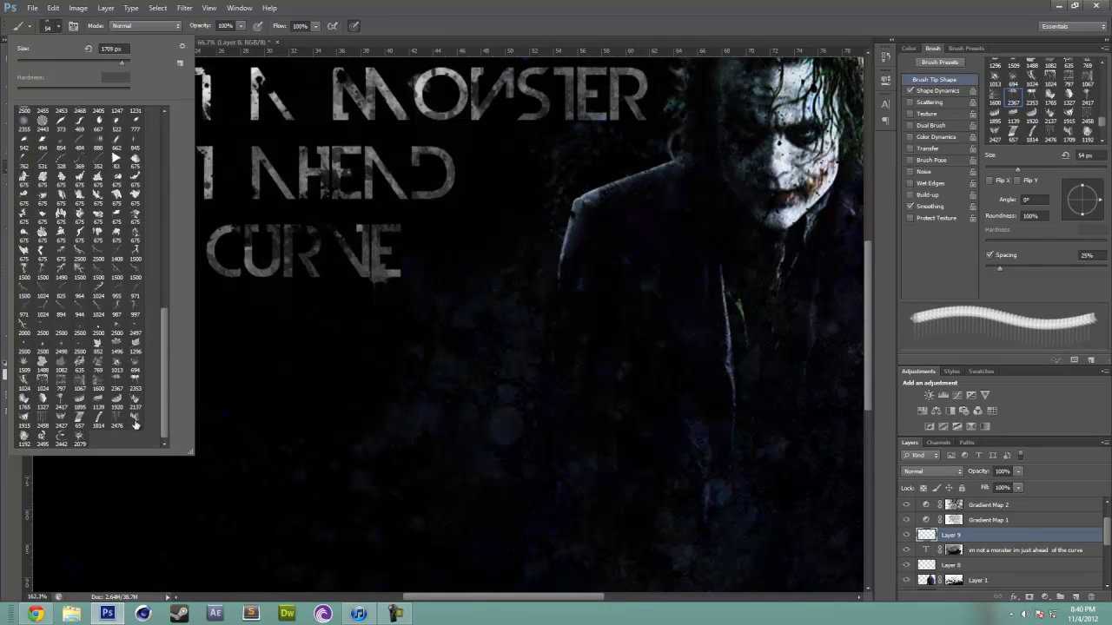
key(Return)
- Stamp drip splatters over the Joker, undo the oversized one, and shrink the brush
key(F5)
scroll(459, 106, up, 1)
click(54, 25)
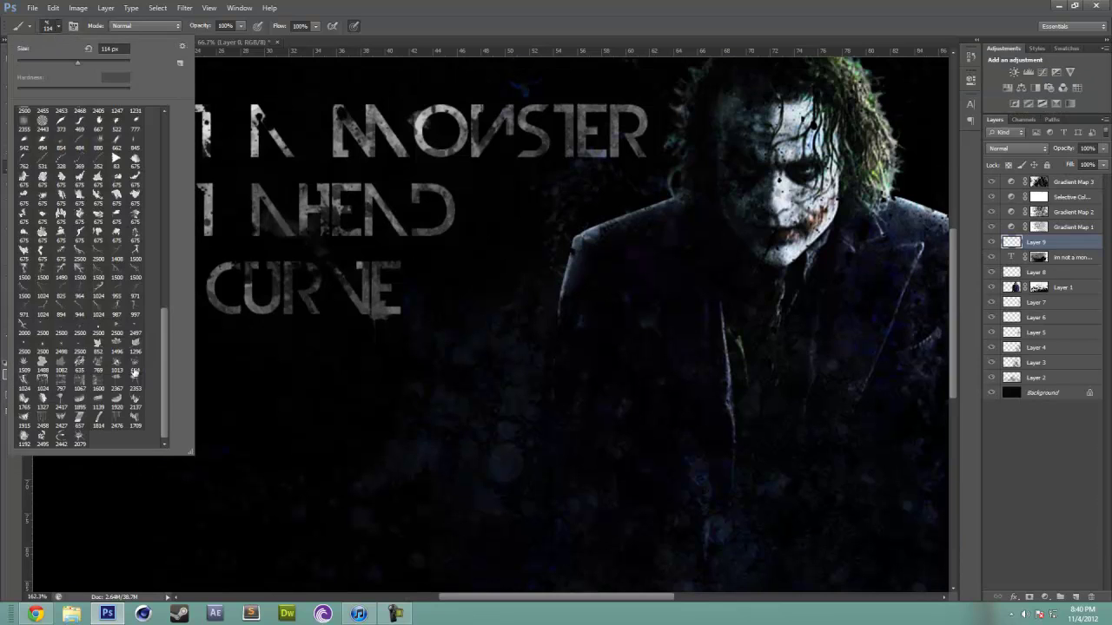
key(Return)
click(459, 105)
scroll(464, 203, down, 3)
scroll(465, 203, up, 1)
key(ctrl+z)
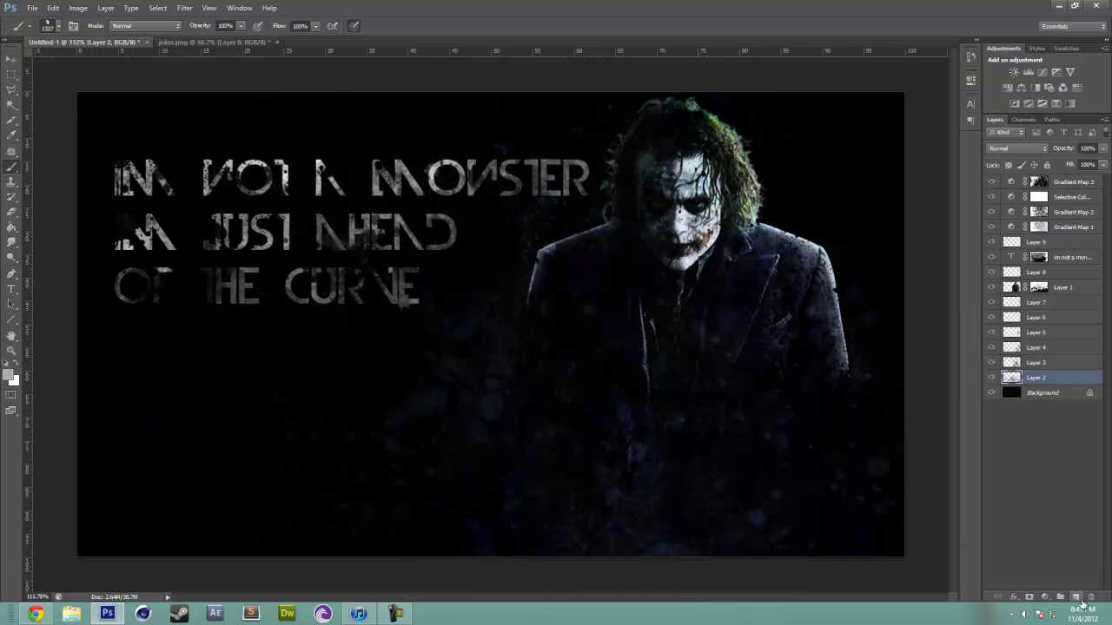
scroll(487, 321, down, 1)
scroll(608, 295, up, 1)
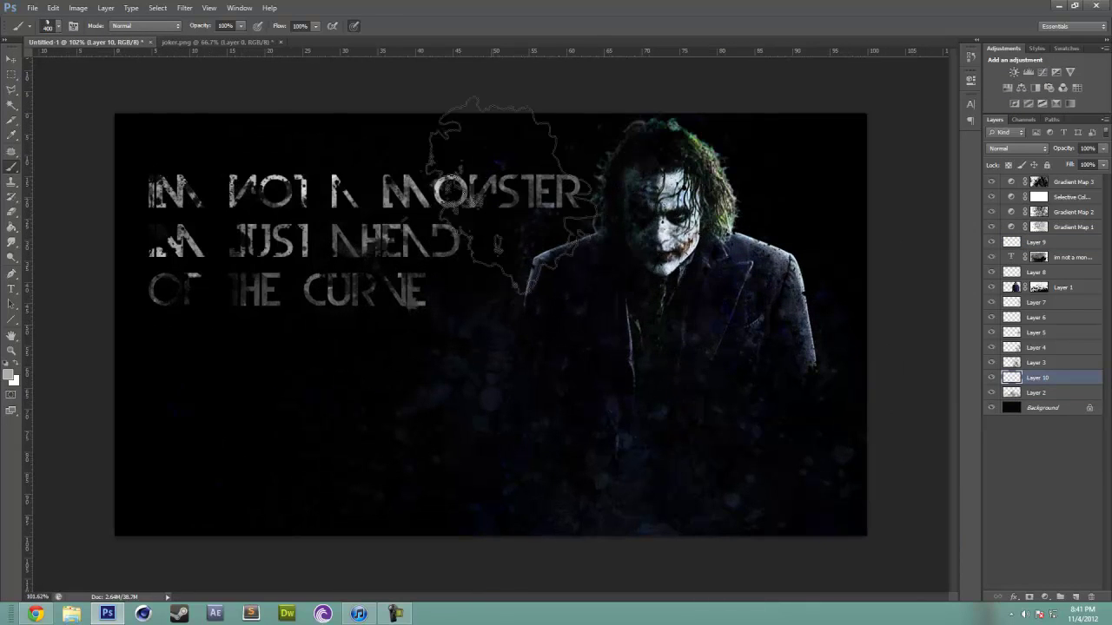
key(bracketleft)
key(bracketleft)
key(bracketleft)
- Recolour the quote text grey (#939393)
scroll(477, 323, down, 1)
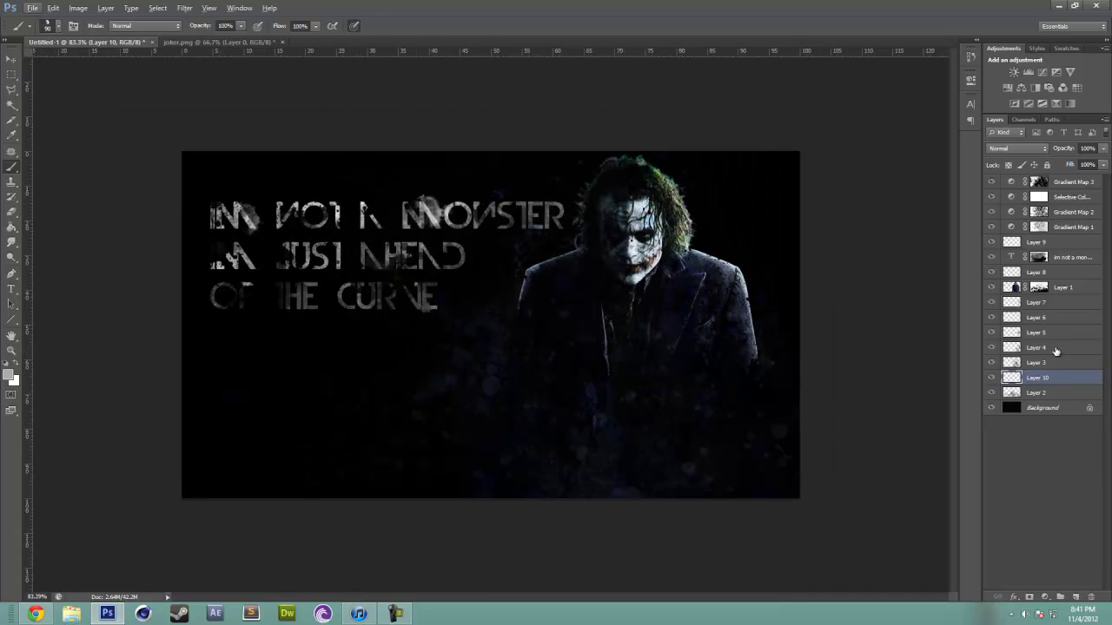
double_click(1038, 257)
click(370, 25)
click(541, 263)
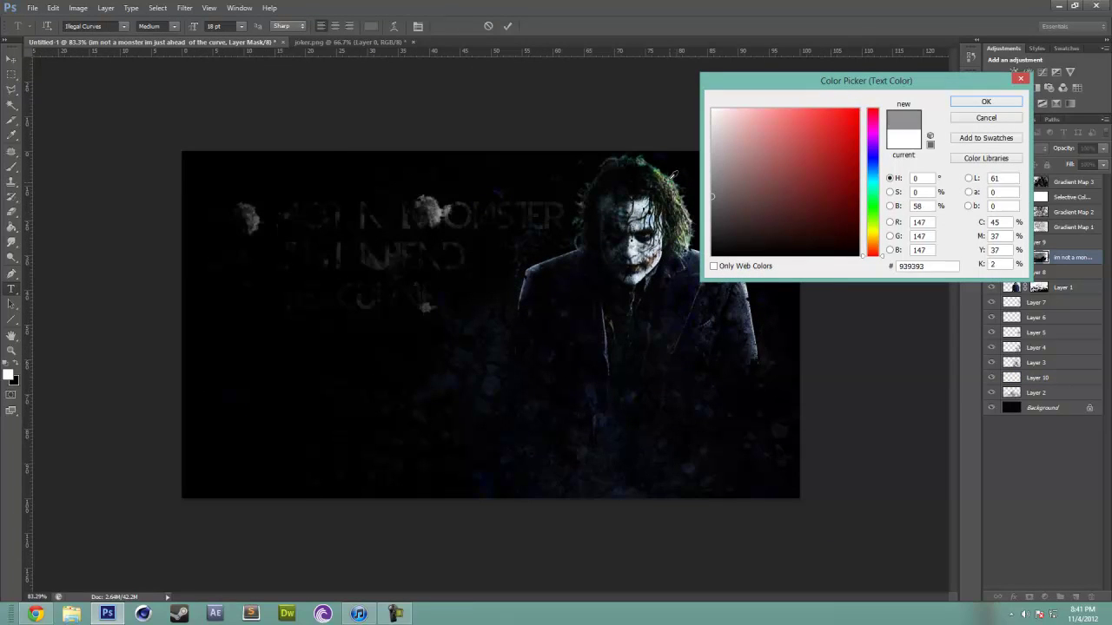
click(977, 102)
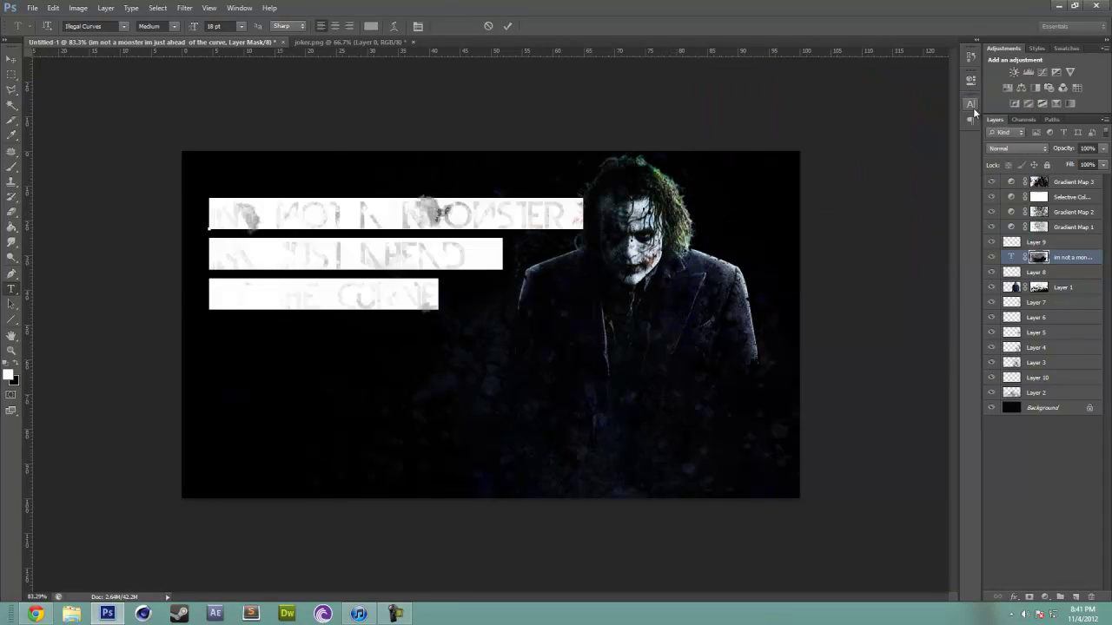
key(ctrl+Return)
- Lower Layer 10's opacity, then reselect the quote text layer
key(v)
ctrl+click(475, 228)
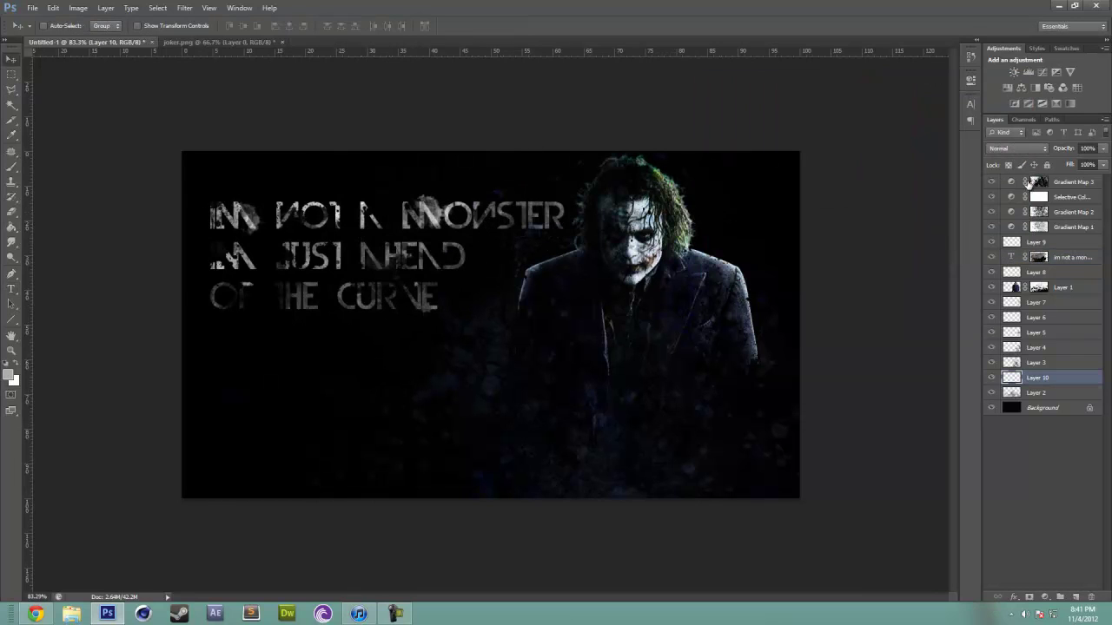
key(ctrl+plus)
drag(1103, 149, 1080, 164)
ctrl+click(200, 192)
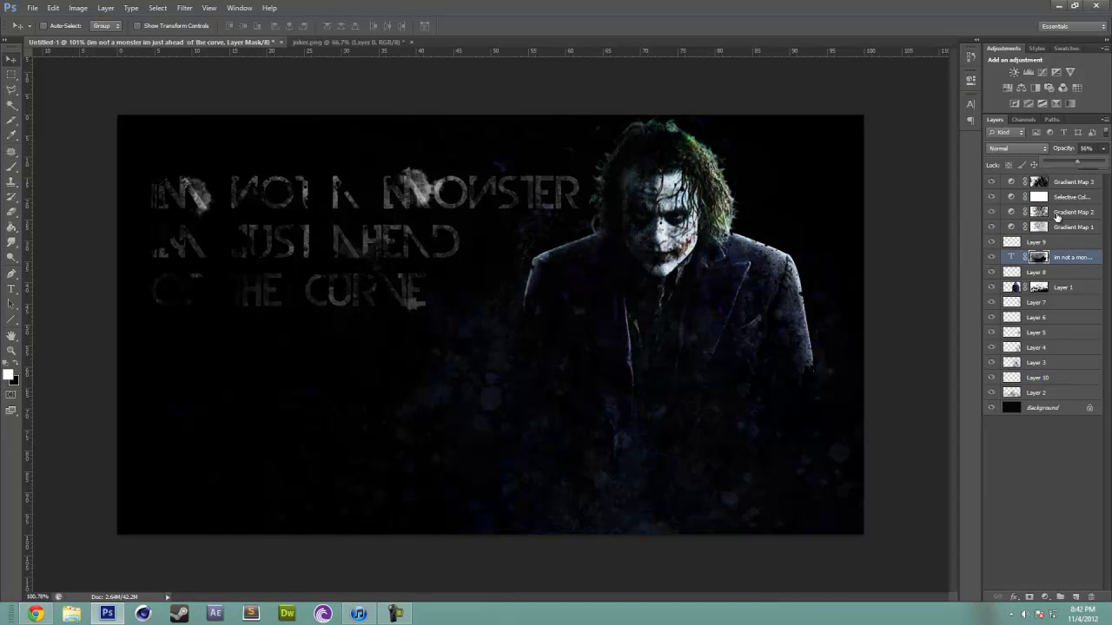
ctrl+click(348, 280)
- Paint the quote's layer mask with a large brush at 50% opacity and default colours
key(b)
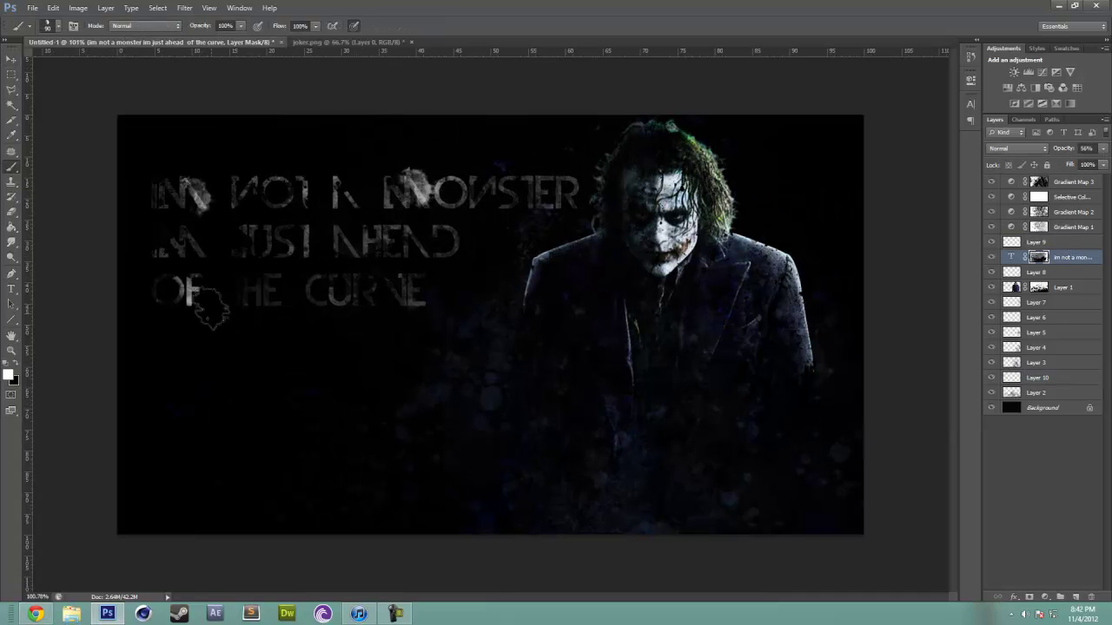
ctrl+click(169, 291)
click(49, 25)
key(Escape)
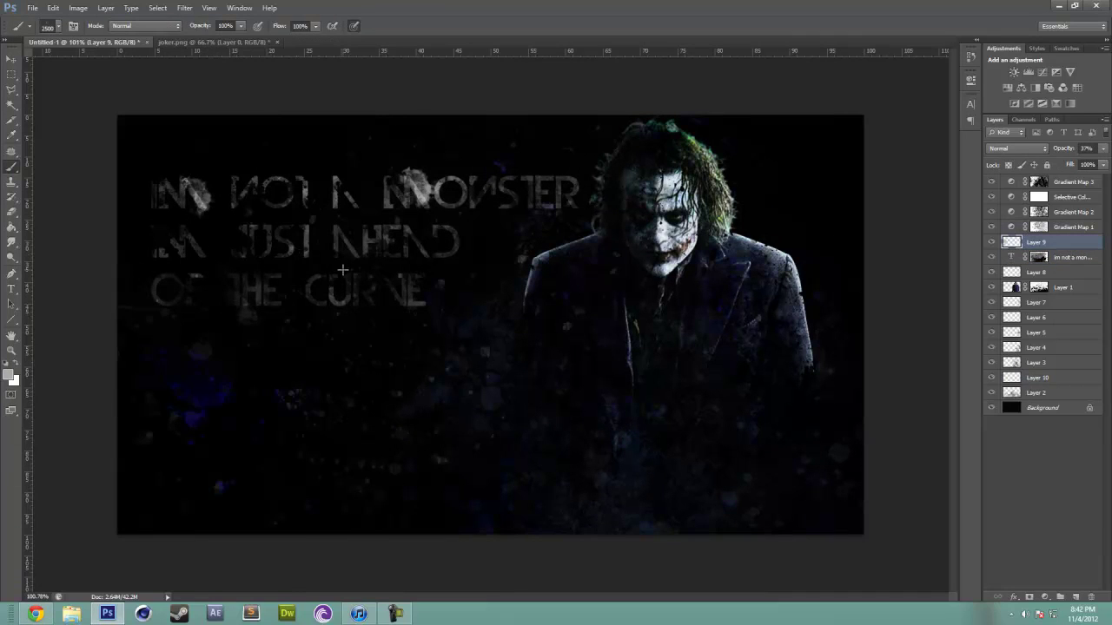
ctrl+click(282, 296)
key(d)
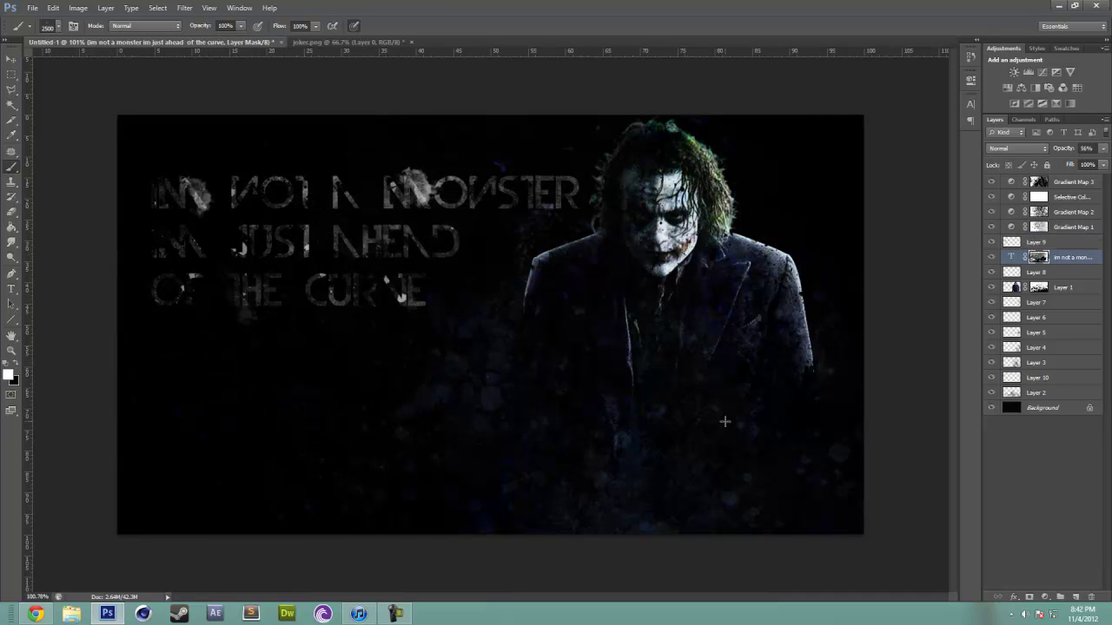
right_click(60, 287)
key(Escape)
key(5)
scroll(363, 352, down, 1)
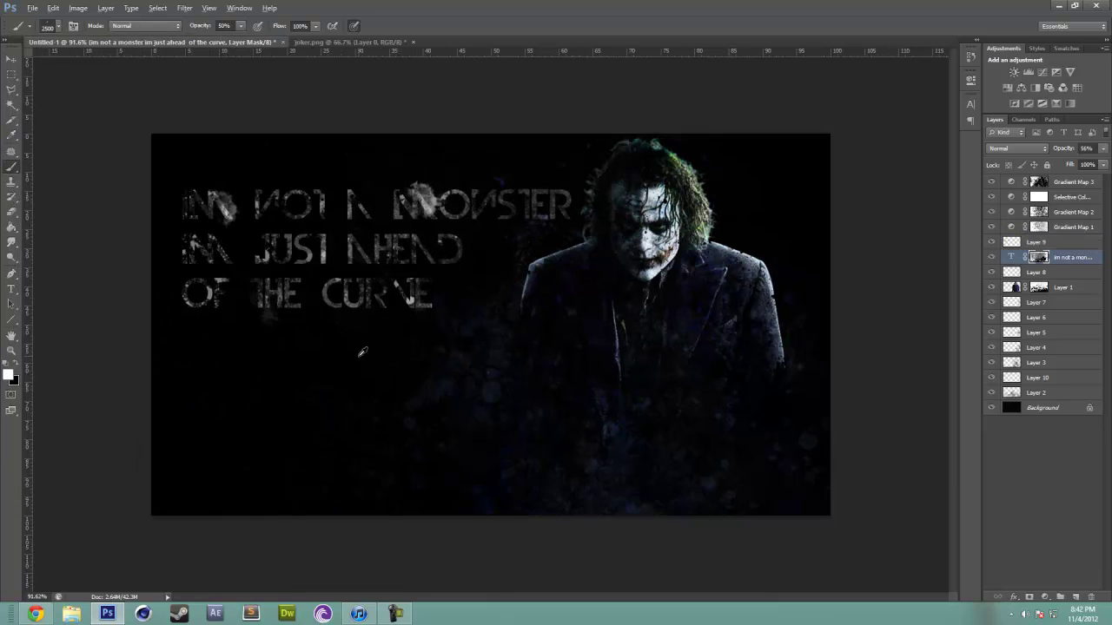
- Open the grunge texture from the textures folder and close joker.png without saving
key(ctrl+o)
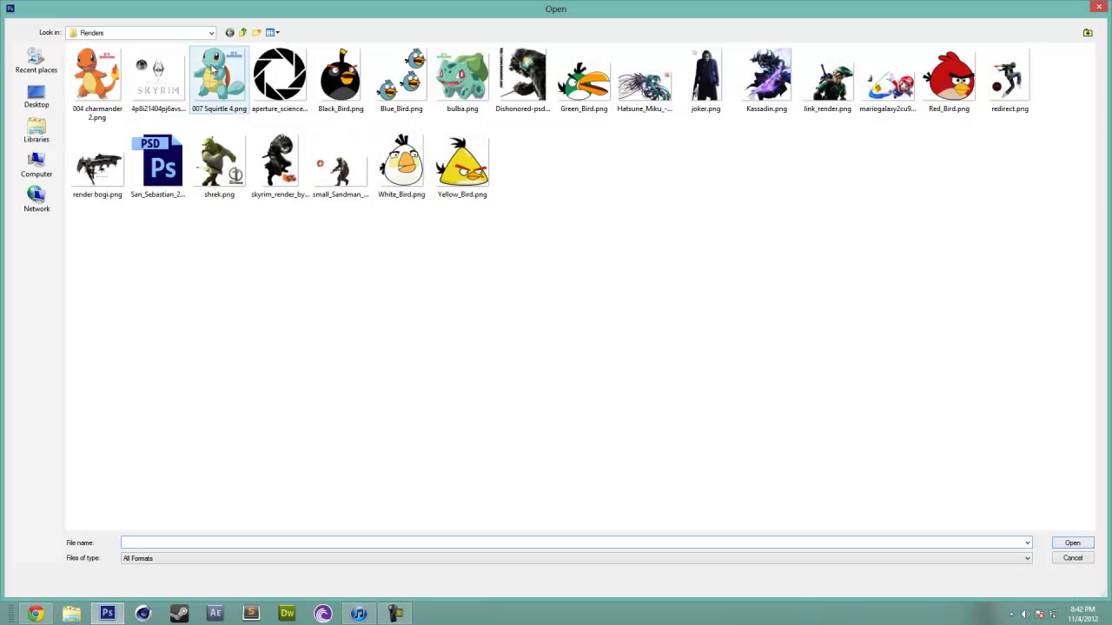
click(229, 33)
double_click(162, 62)
double_click(111, 251)
double_click(524, 84)
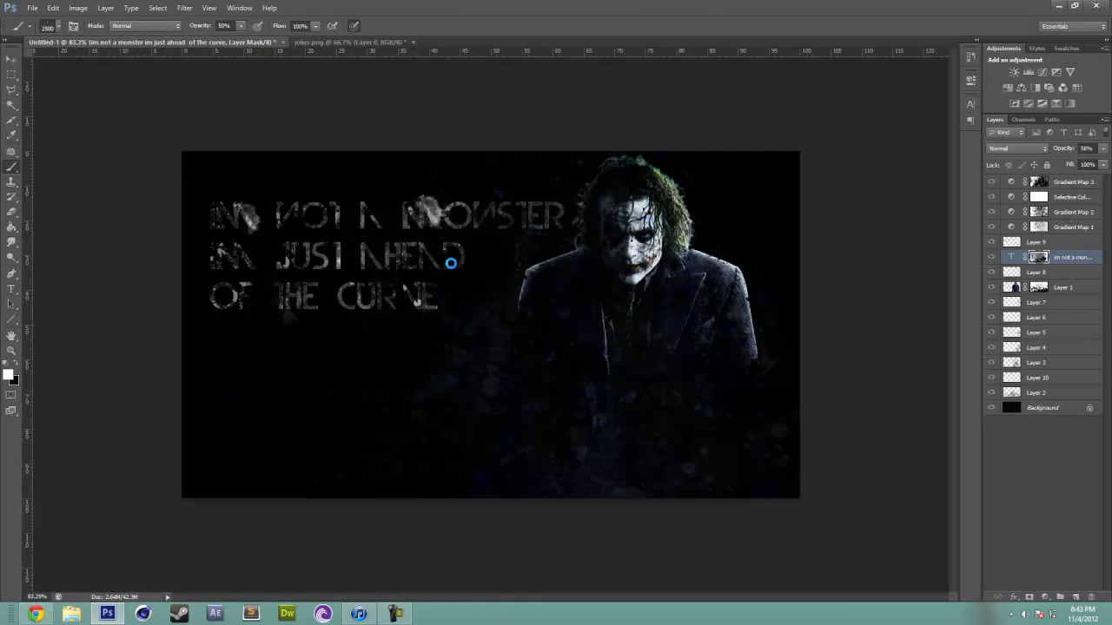
mouse_move(113, 40)
mouse_down()
mouse_move(198, 41)
mouse_move(348, 118)
mouse_up()
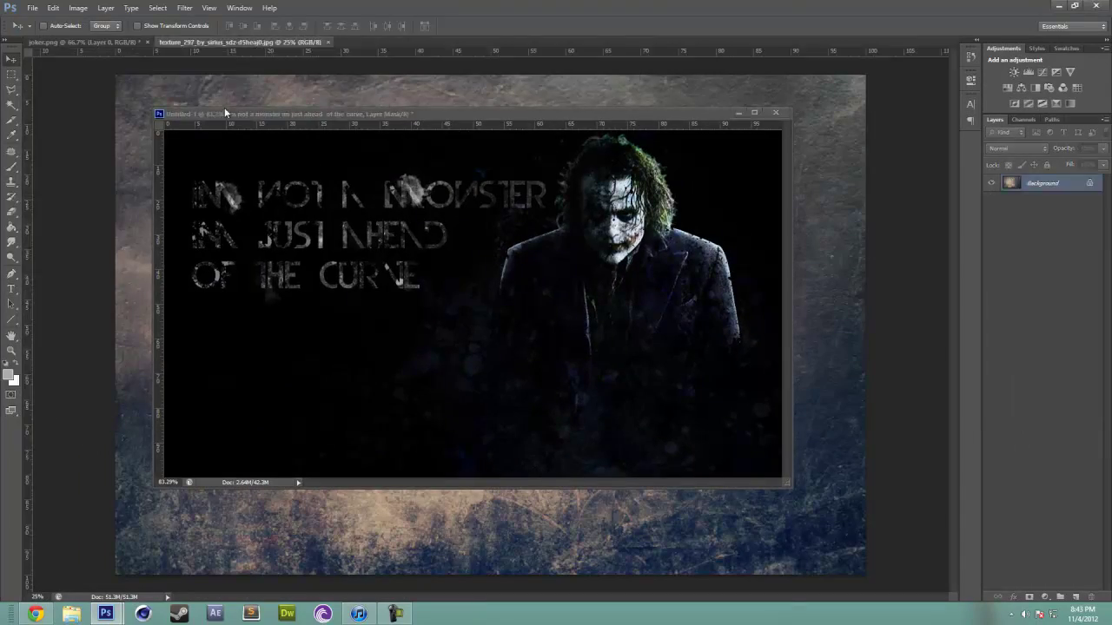
click(87, 42)
key(ctrl+w)
click(509, 231)
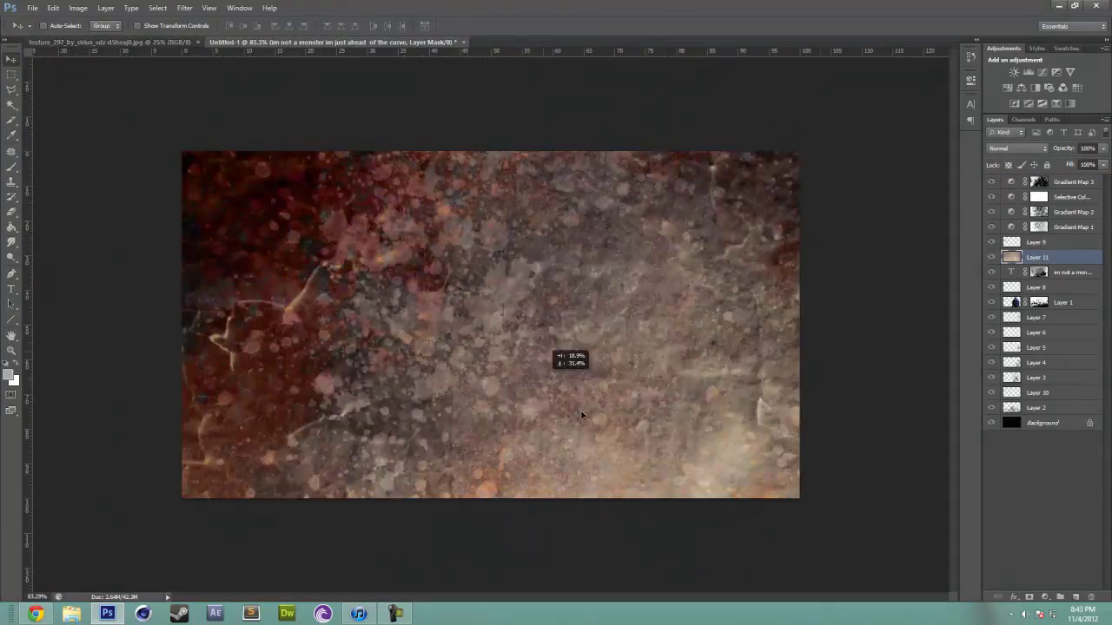
- Scale the texture to cover the canvas and place it just above Background
key(ctrl+t)
mouse_move(702, 467)
mouse_down()
mouse_move(521, 339)
mouse_move(786, 484)
mouse_up()
key(Return)
drag(1054, 259, 1054, 415)
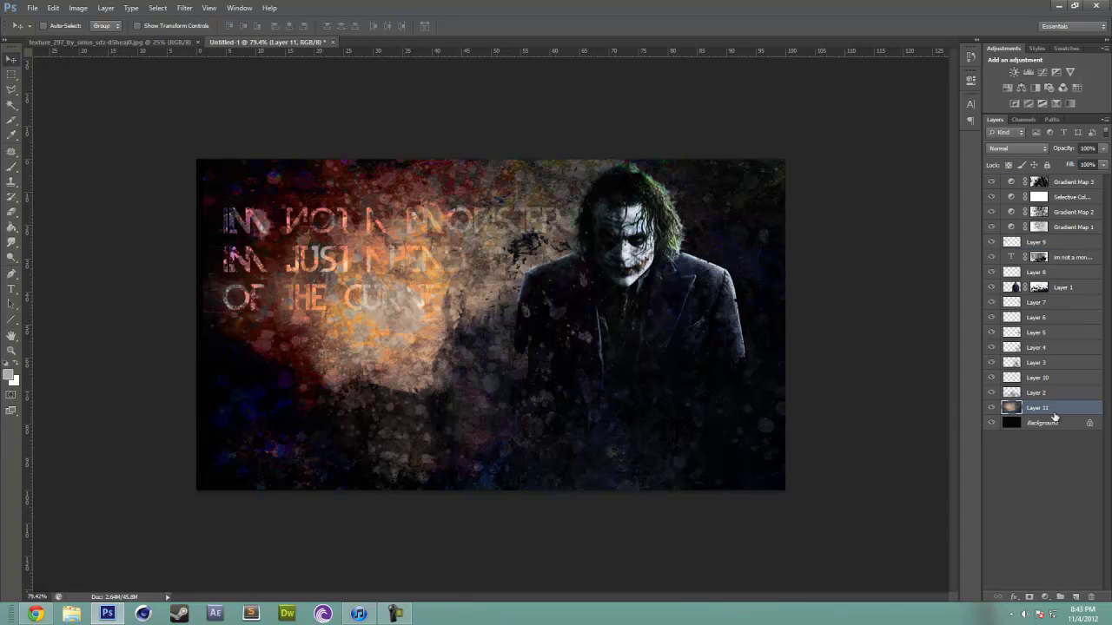
- Set the quote to Overlay and add a black-to-white Gradient Map adjustment
click(1073, 181)
click(1018, 148)
click(1017, 418)
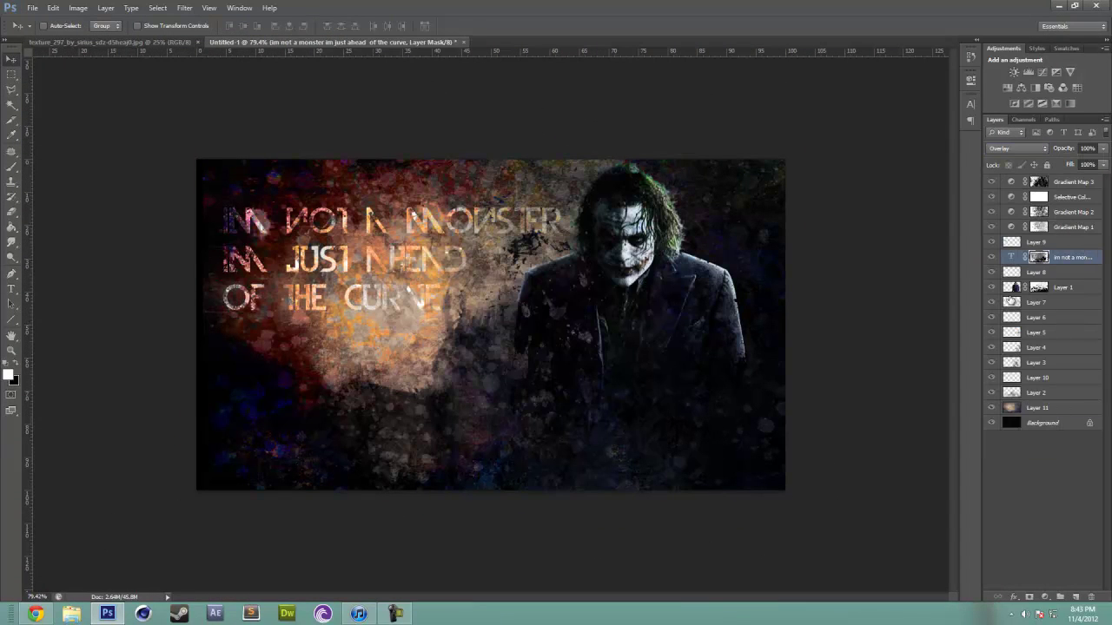
click(1070, 104)
click(869, 111)
click(950, 142)
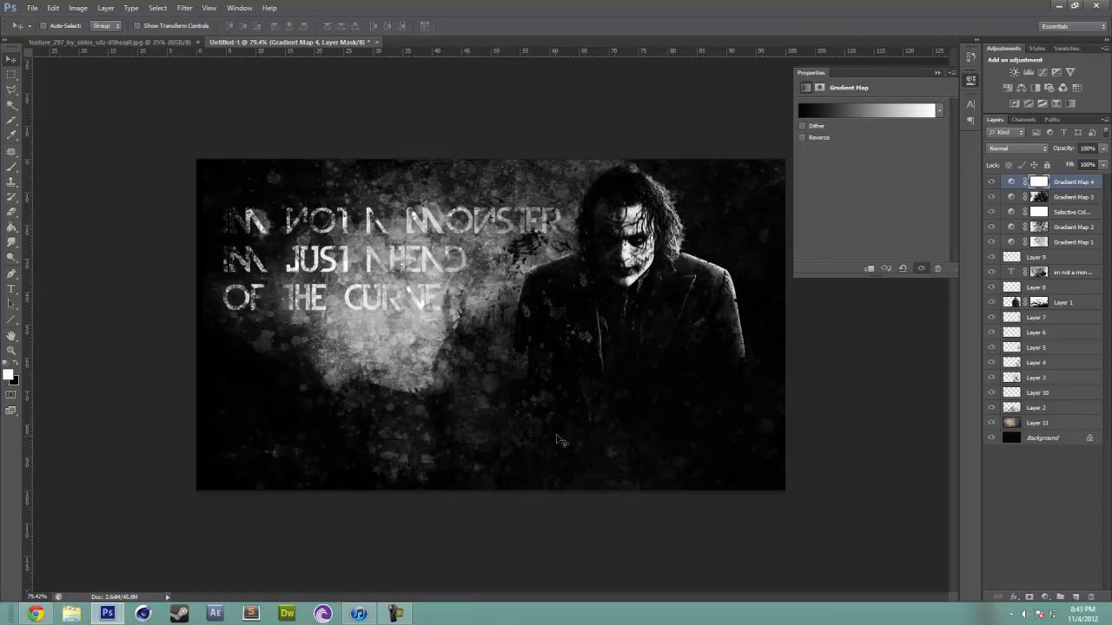
- Paint Gradient Map 4's mask with a 1985 px black brush around the quote and Joker
click(938, 72)
click(395, 614)
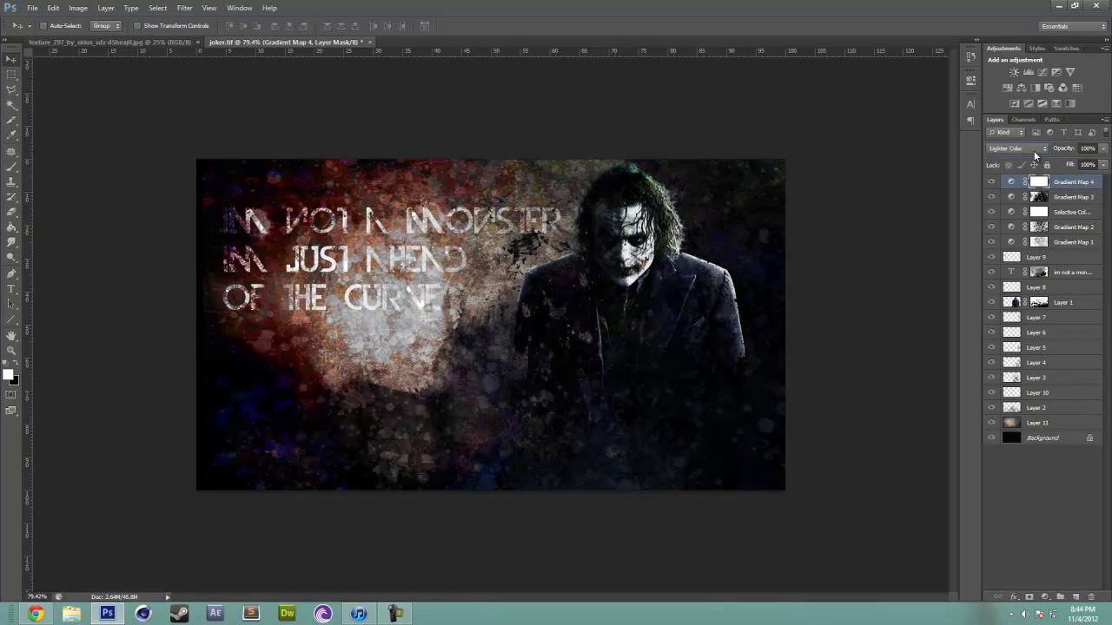
click(48, 26)
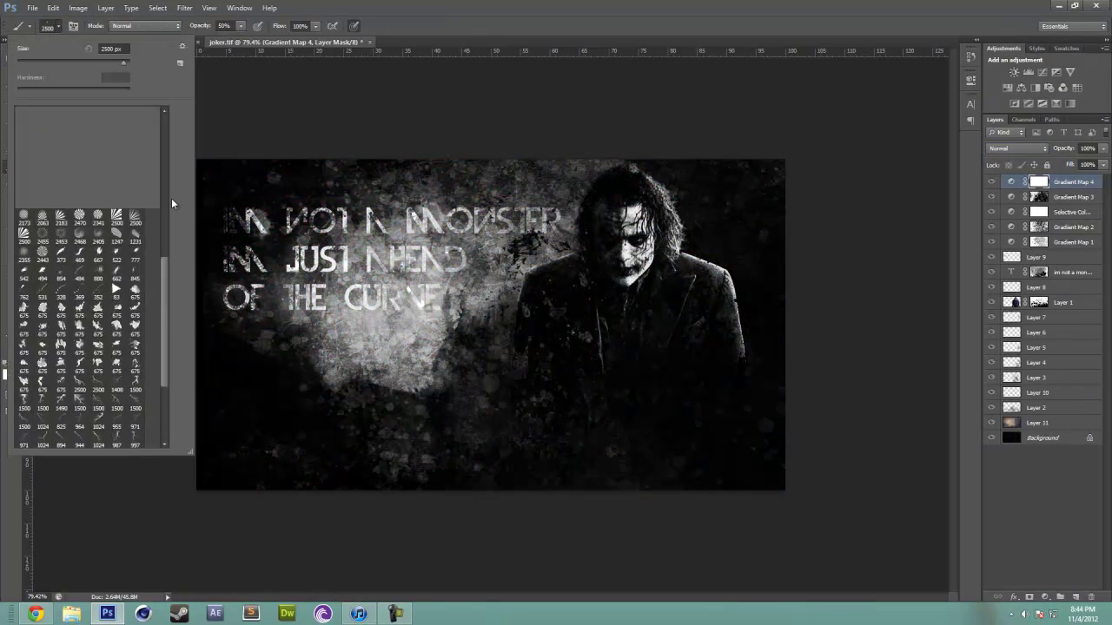
drag(139, 68, 126, 68)
key(Return)
key(x)
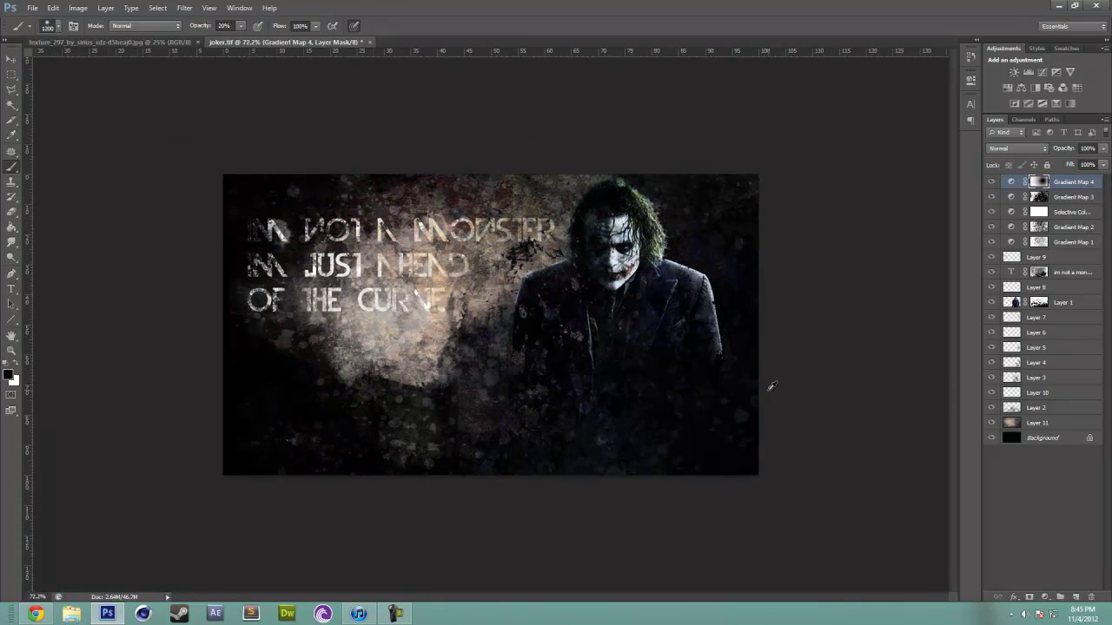
click(395, 614)
click(878, 376)
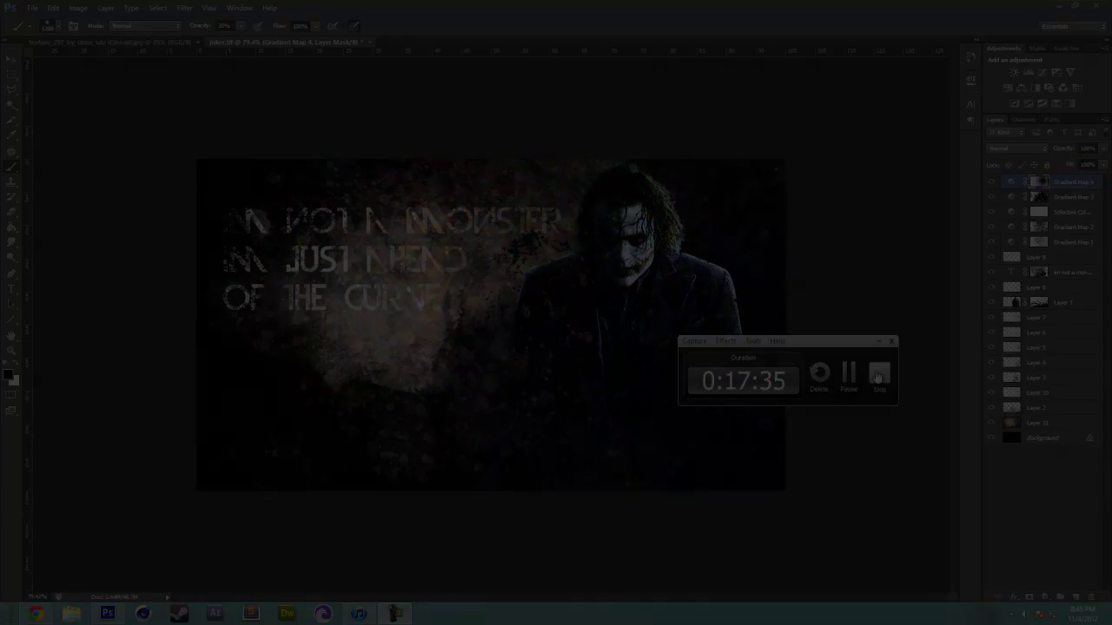